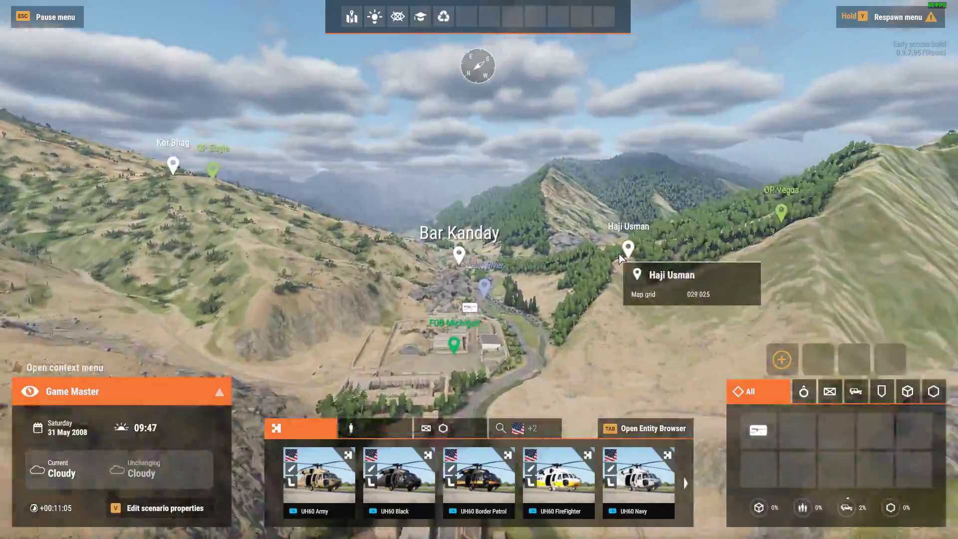
- Survey the Kunar terrain in Game Master around Bar Kanday, Khan Abad, Nangalam and the Korengal Valley as far as OP Dallas
key(w)
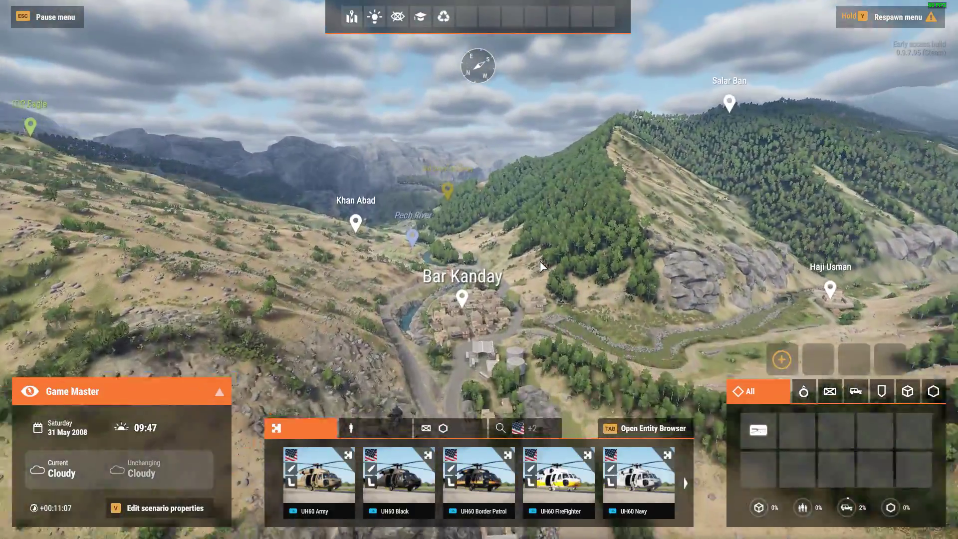
key(w)
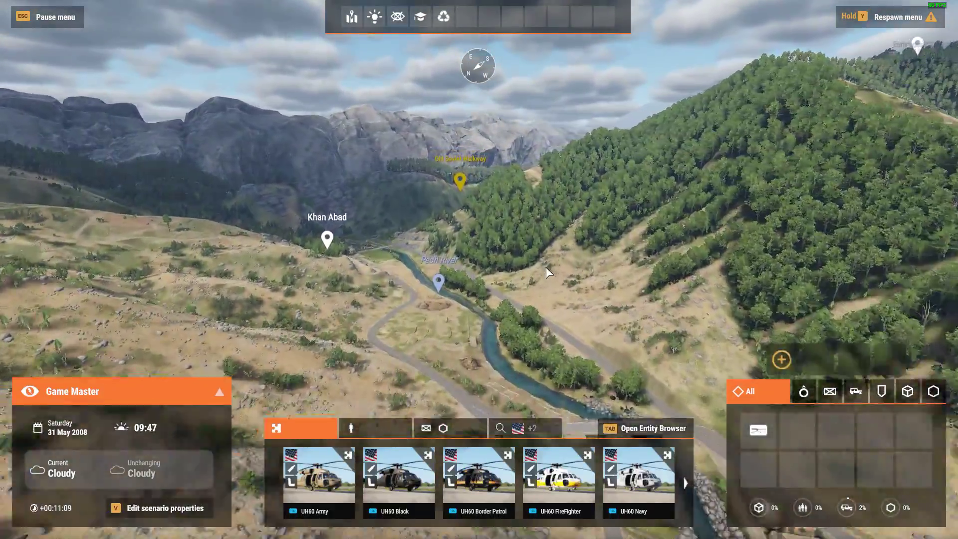
key(w)
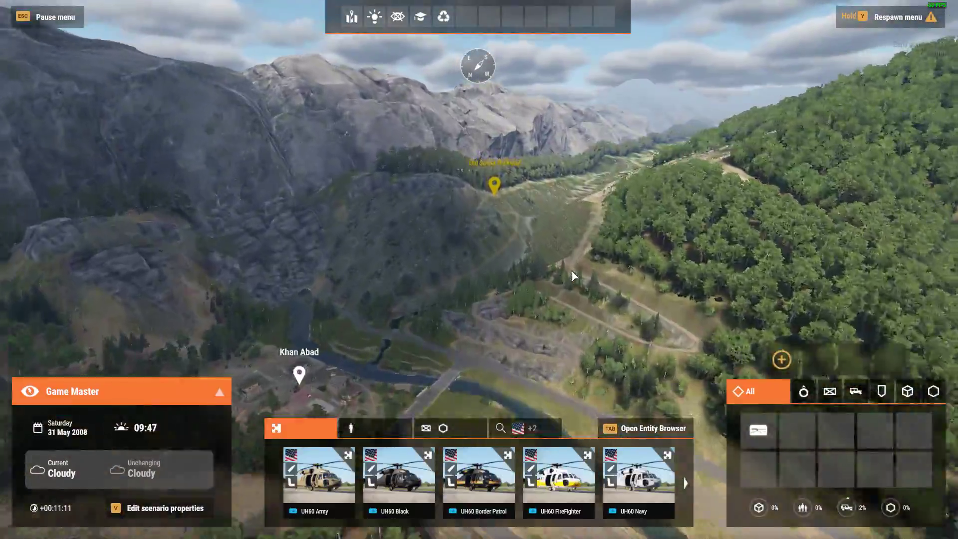
key(e)
key(w)
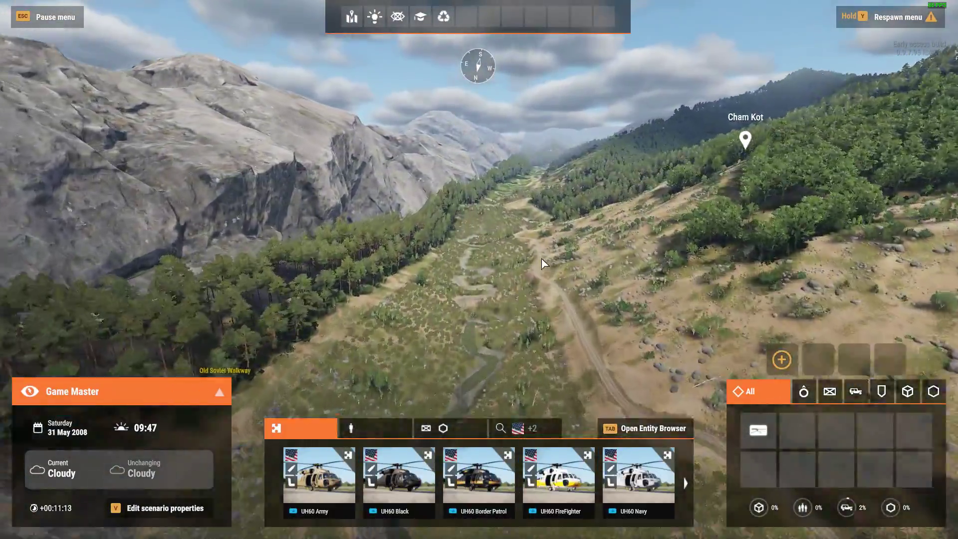
key(a)
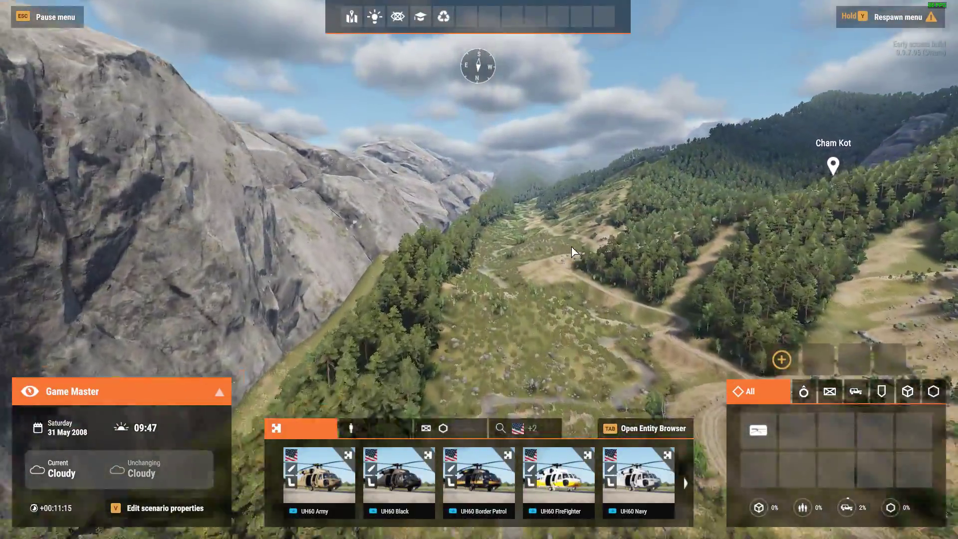
key(e)
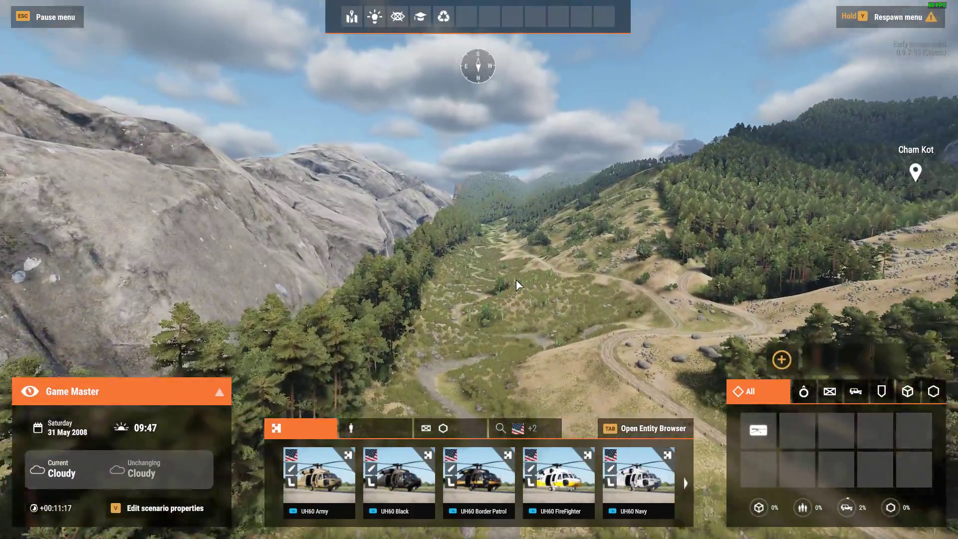
key(e)
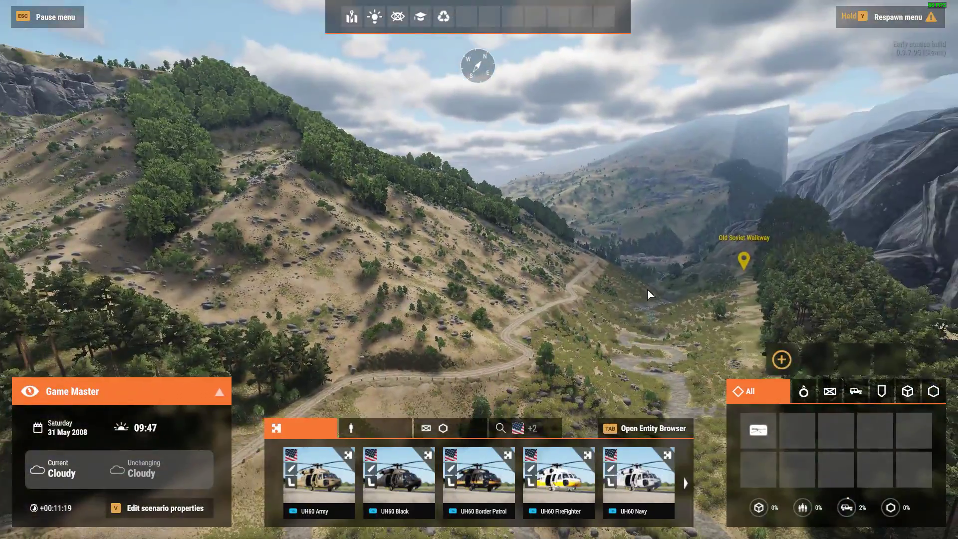
key(q)
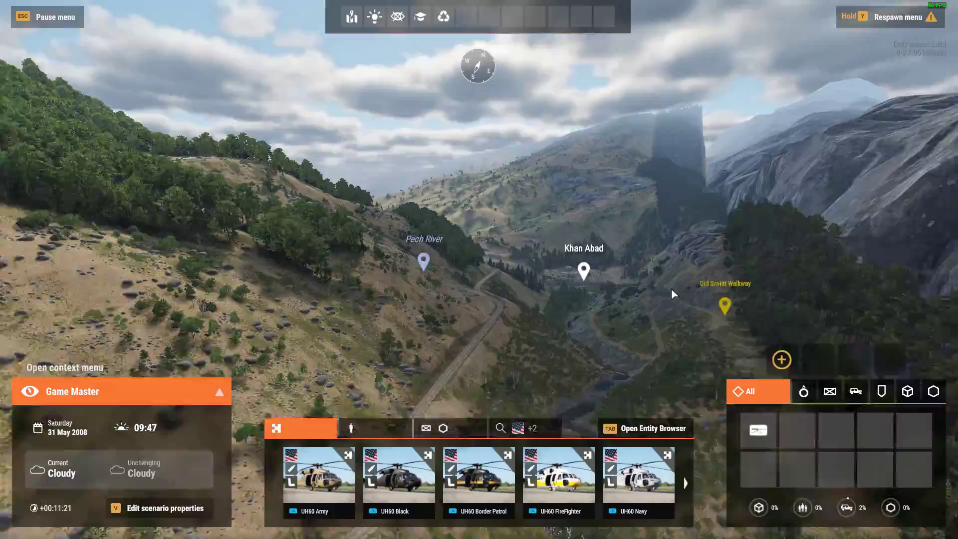
key(w)
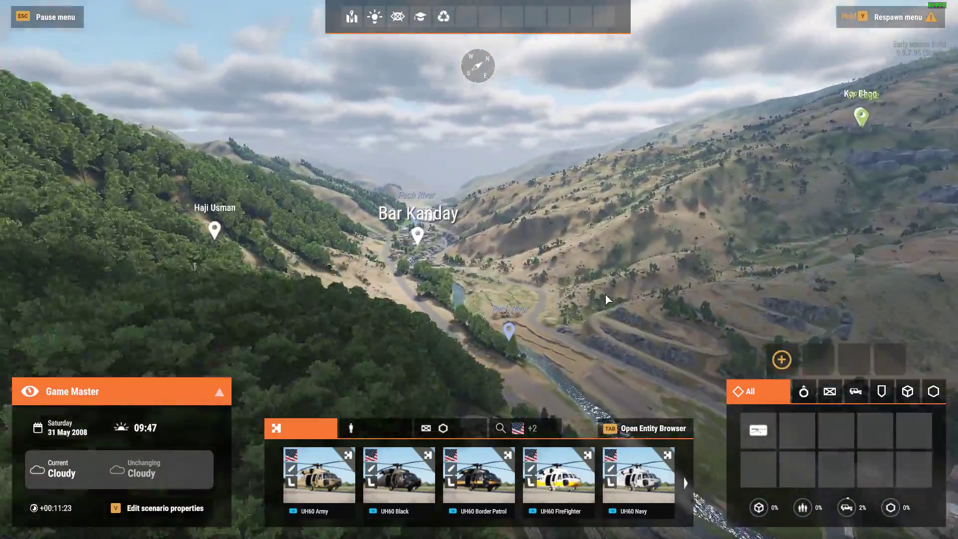
key(w)
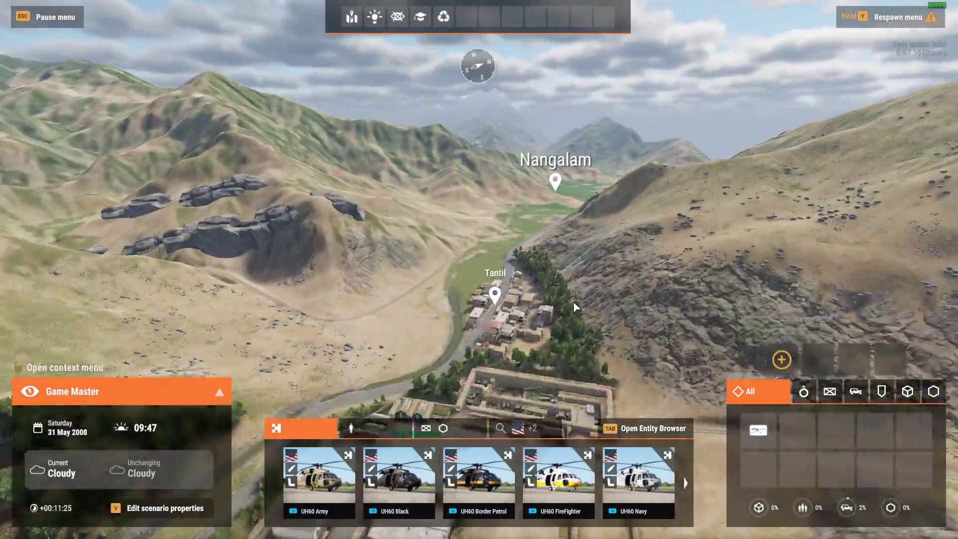
key(q)
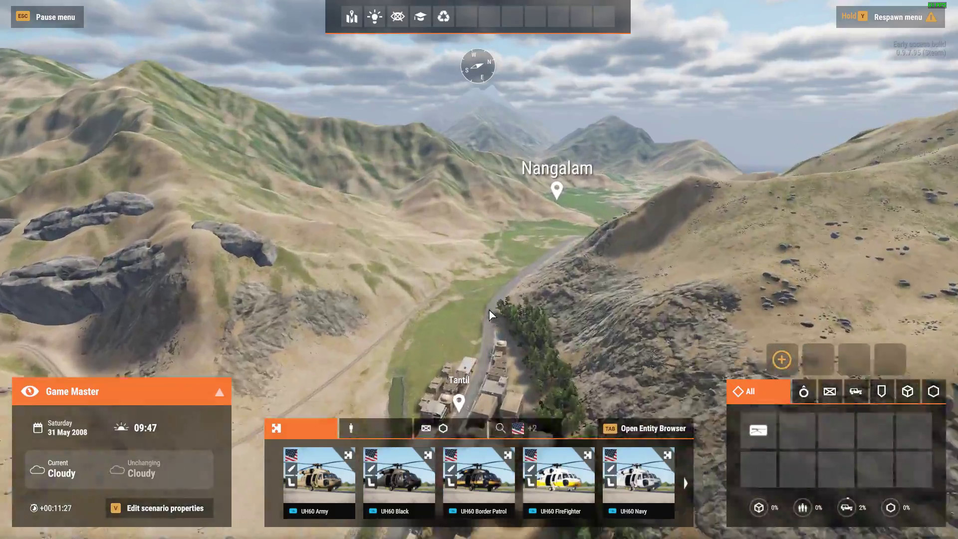
key(q)
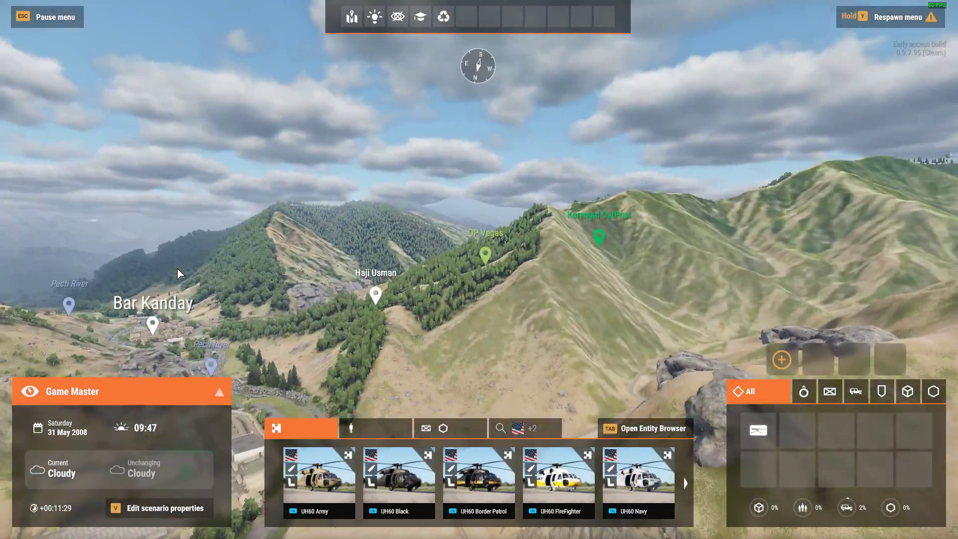
key(w)
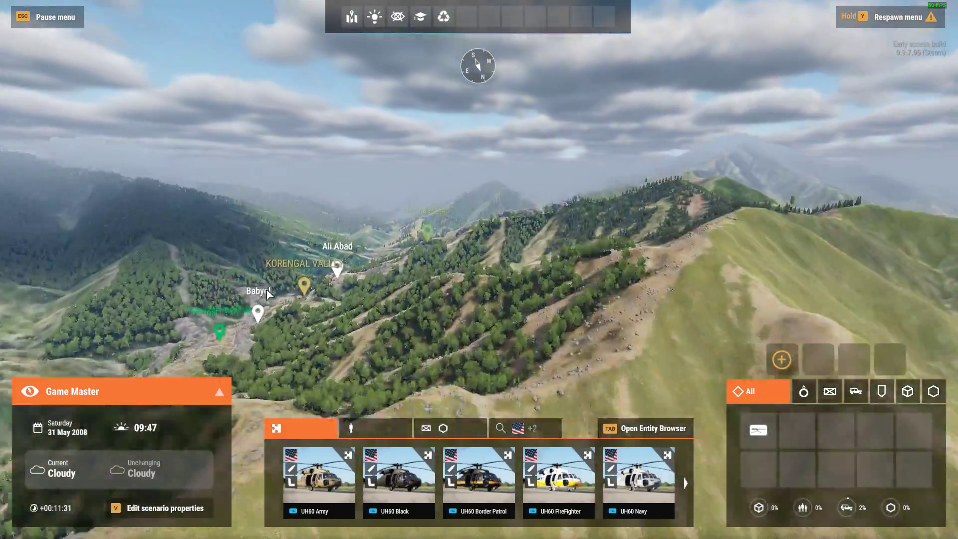
key(w)
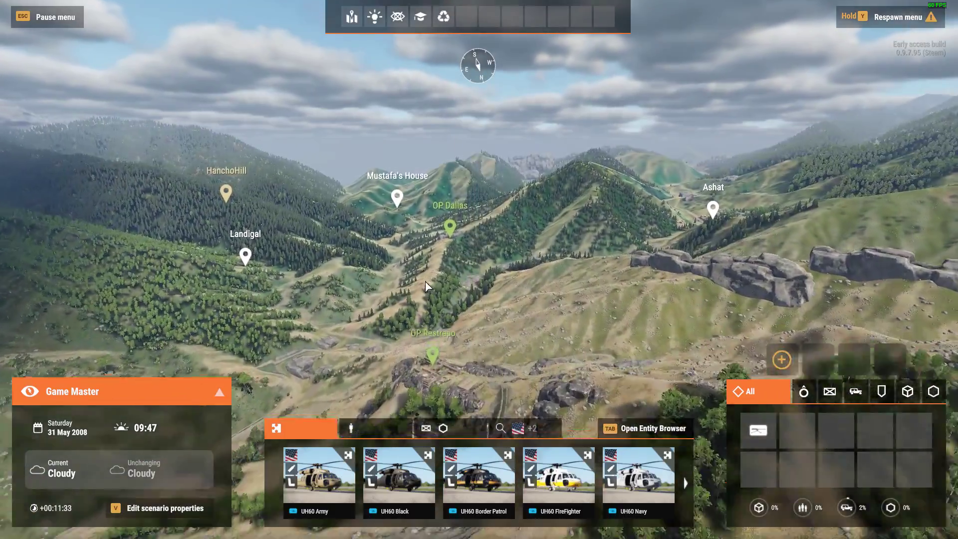
key(q)
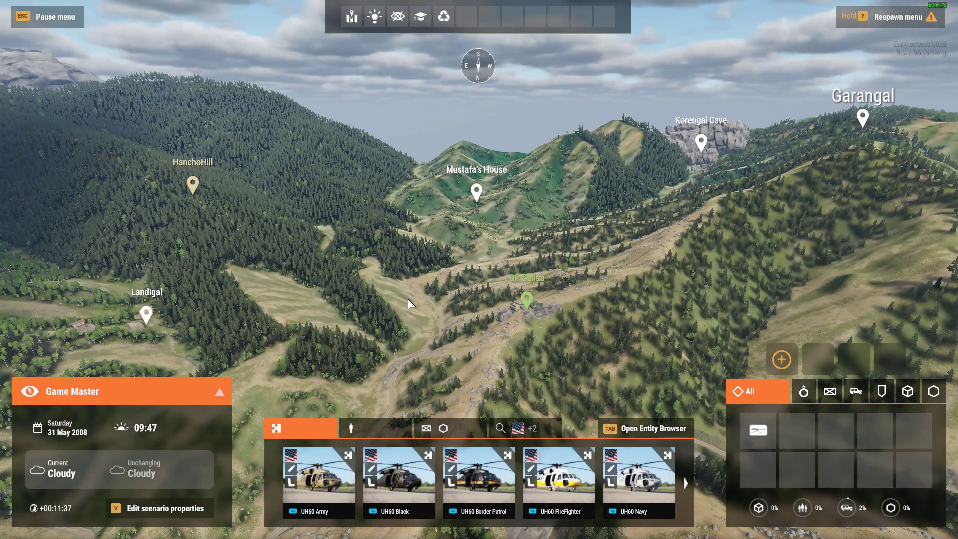
- Leave the running Game Master session and return to the game's main menu
key(Escape)
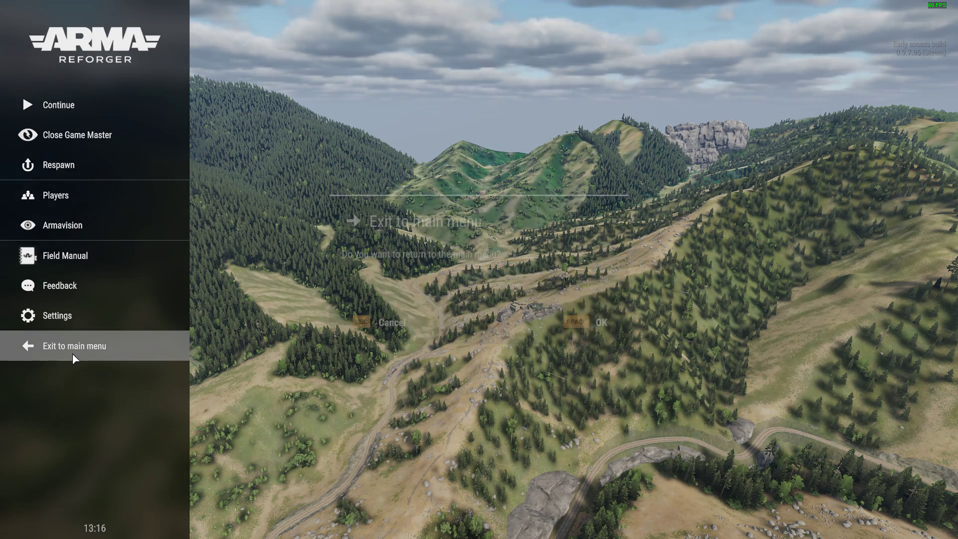
click(73, 353)
click(571, 334)
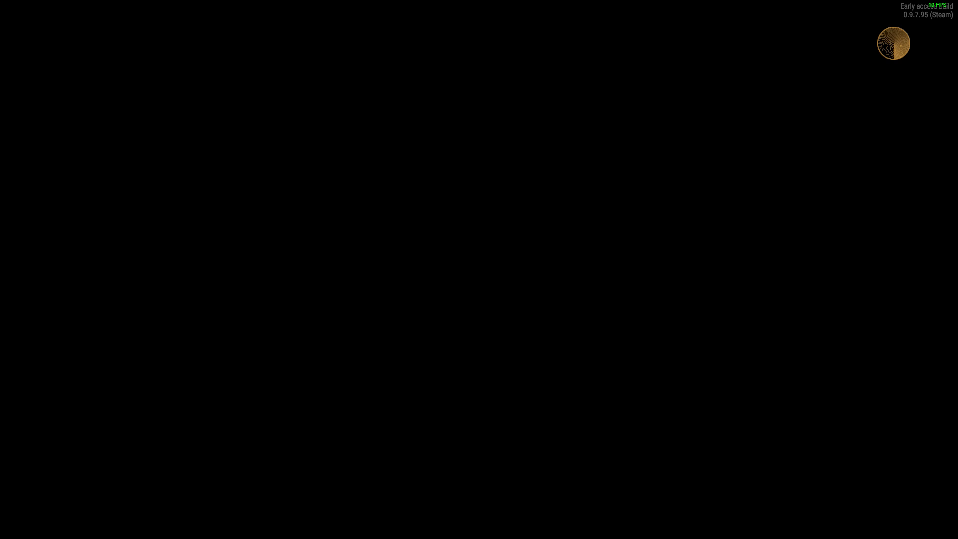
- Switch to the Nitrado web interface in Chrome and open the Arma Reforger server's config files
key(alt+Tab)
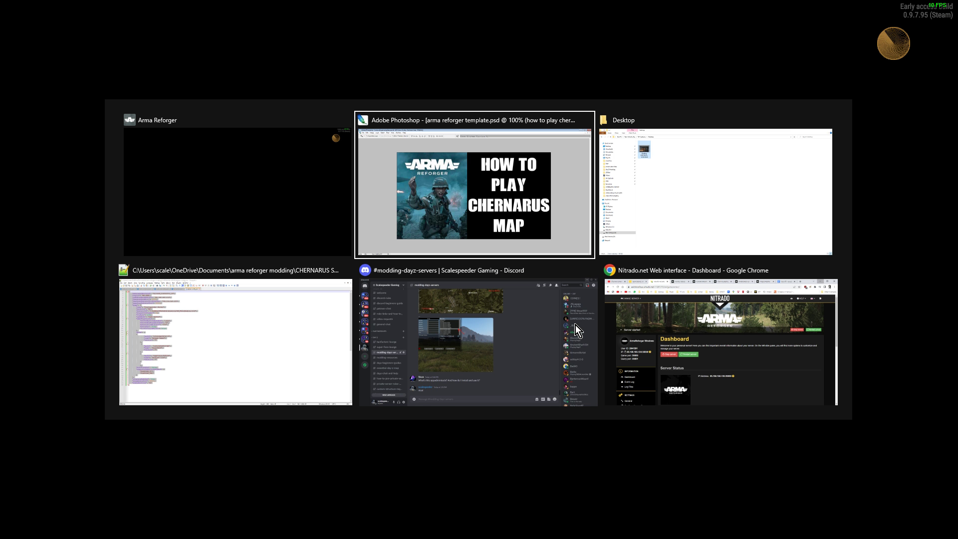
key(alt+Tab)
key(alt+Tab)
key(alt+Tab)
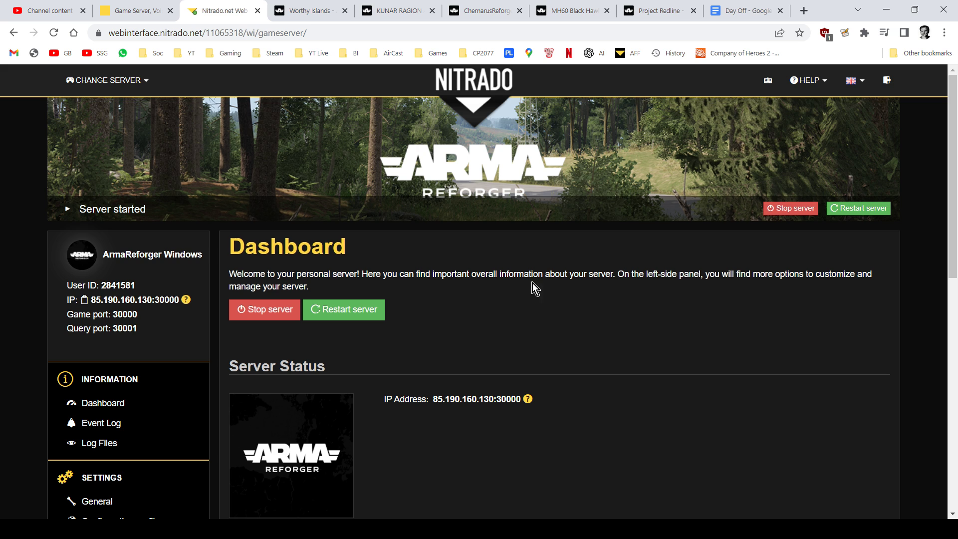
scroll(536, 265, down, 1)
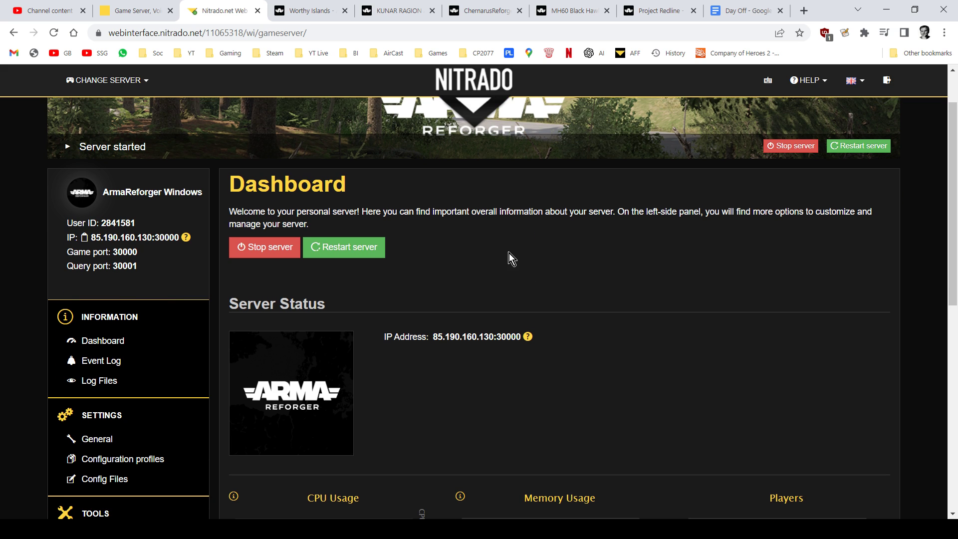
scroll(513, 250, down, 1)
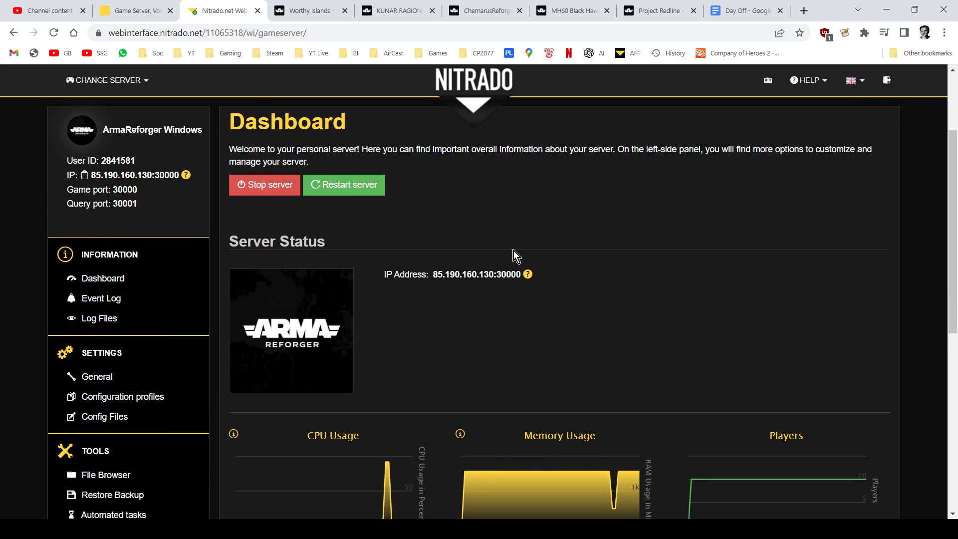
click(101, 417)
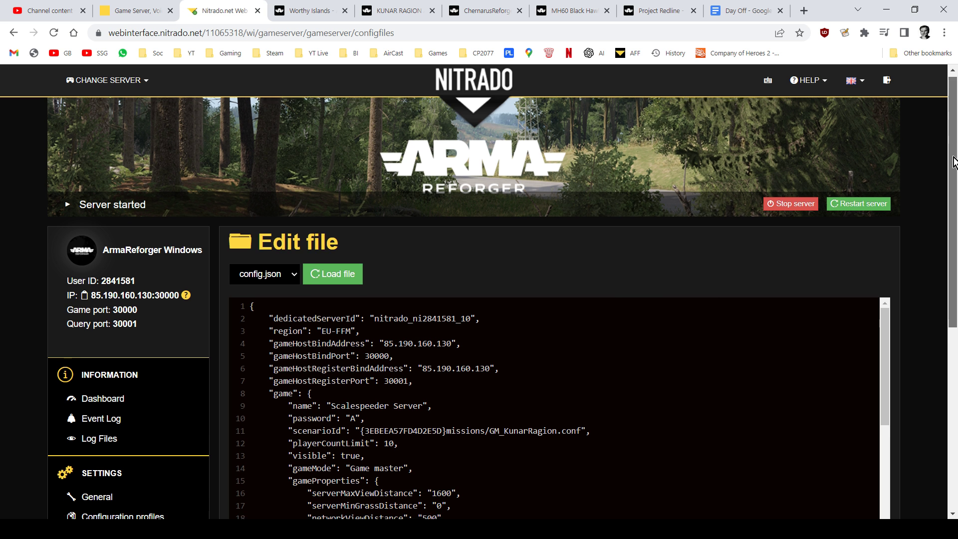
- Examine the scenarioId line under game in config.json and the Afghan Kumar entry under mods
drag(953, 162, 952, 227)
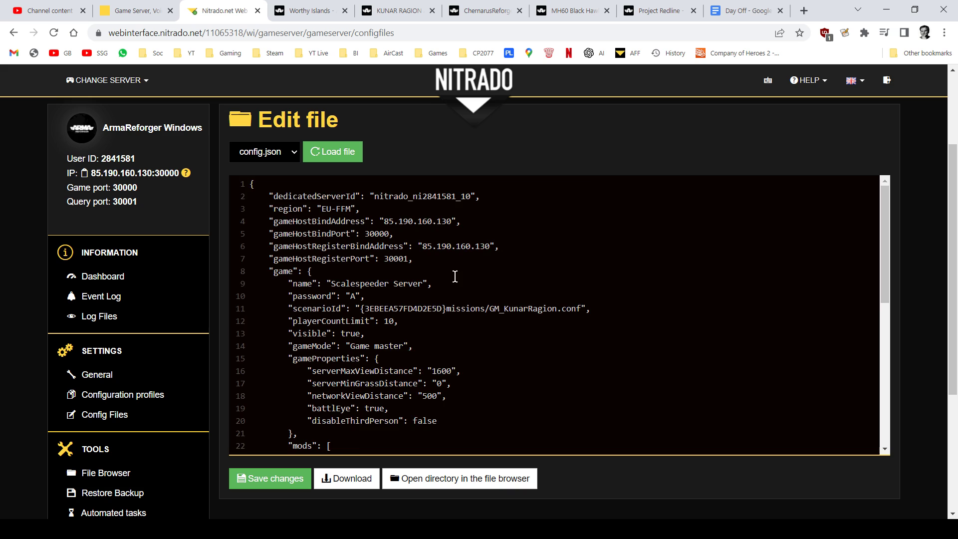
scroll(456, 277, down, 2)
scroll(467, 285, up, 1)
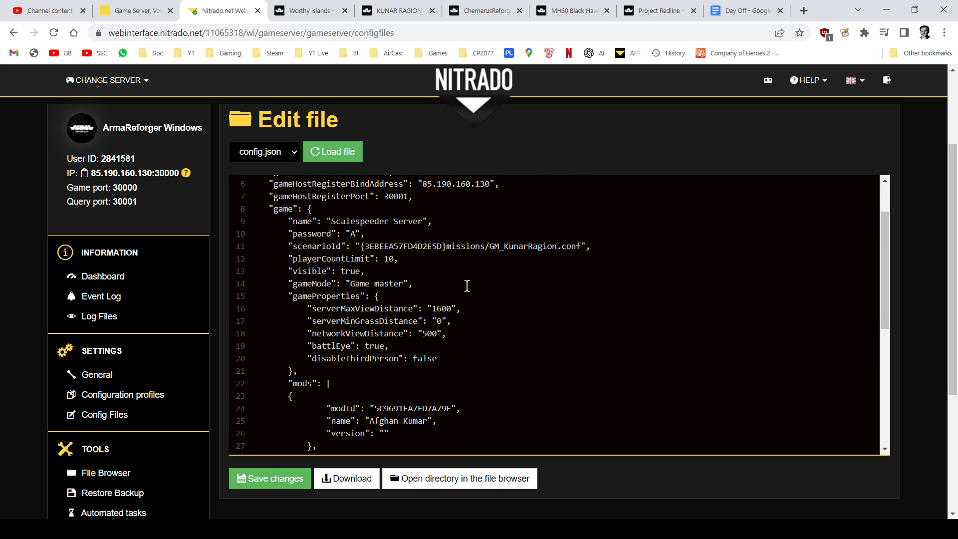
drag(281, 246, 590, 246)
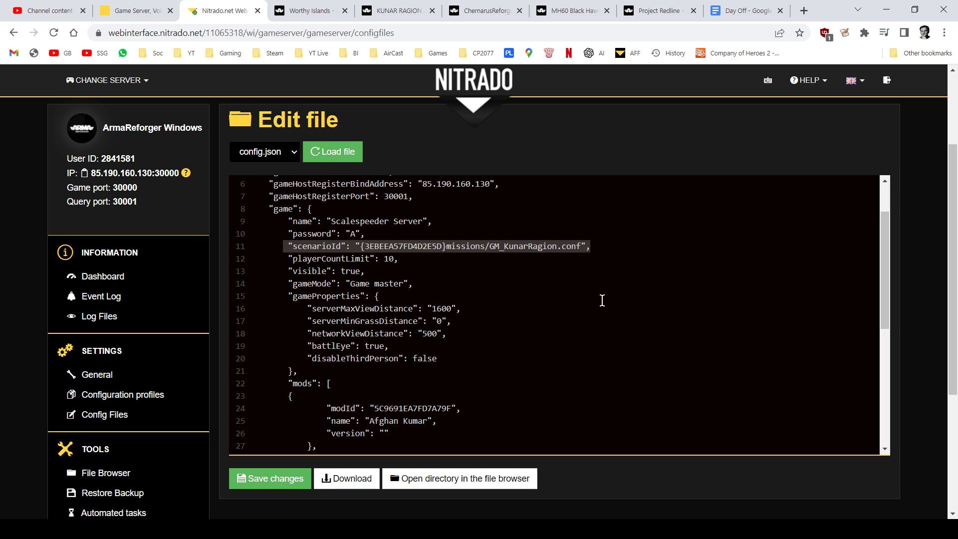
scroll(540, 338, down, 1)
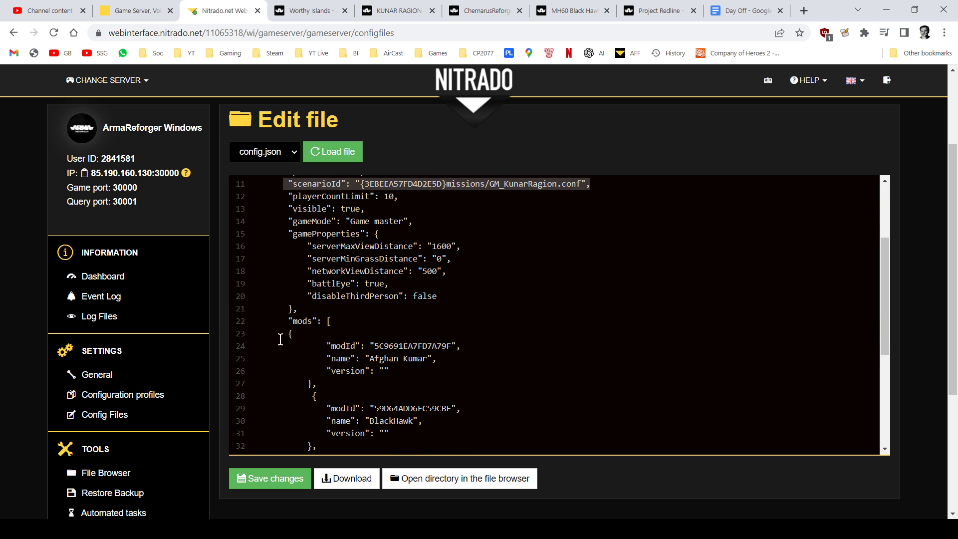
drag(279, 335, 424, 384)
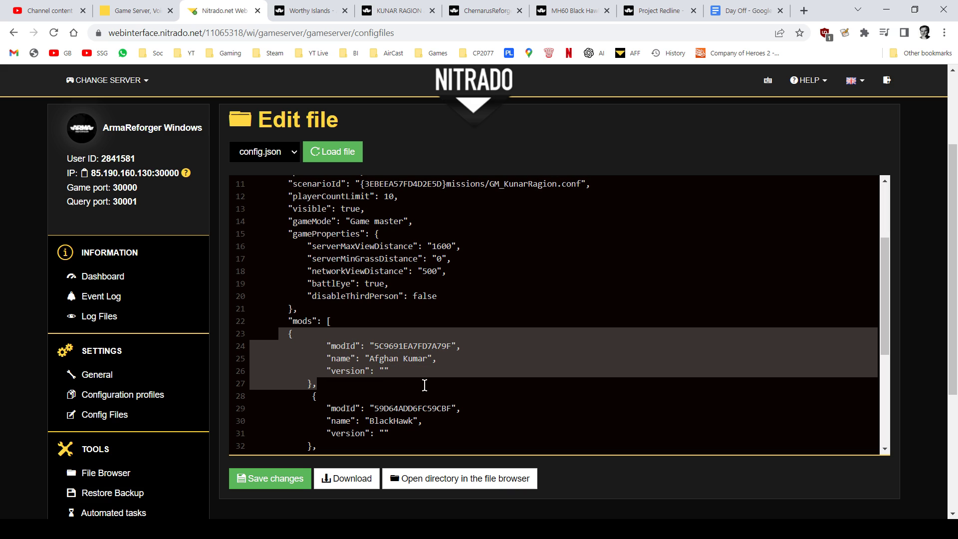
scroll(561, 291, up, 1)
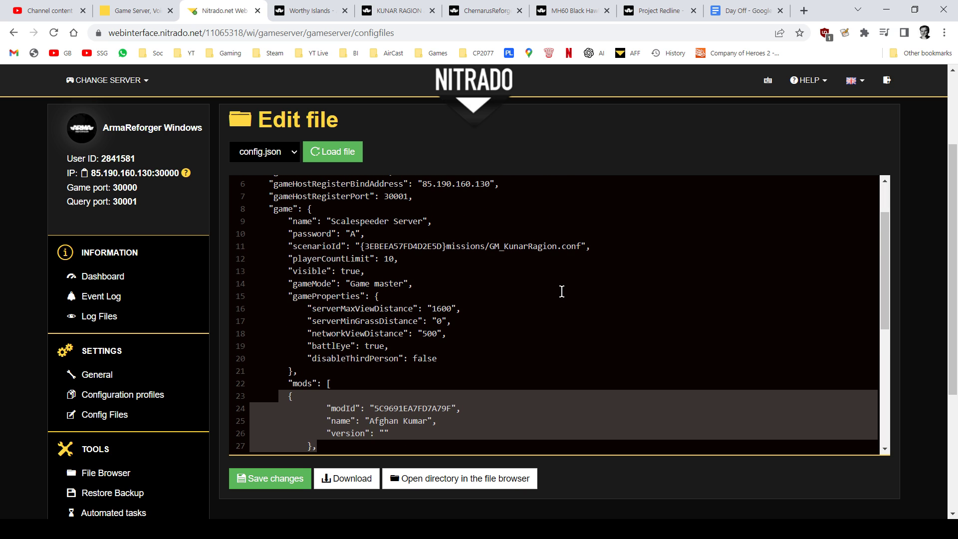
click(413, 247)
drag(287, 236, 471, 248)
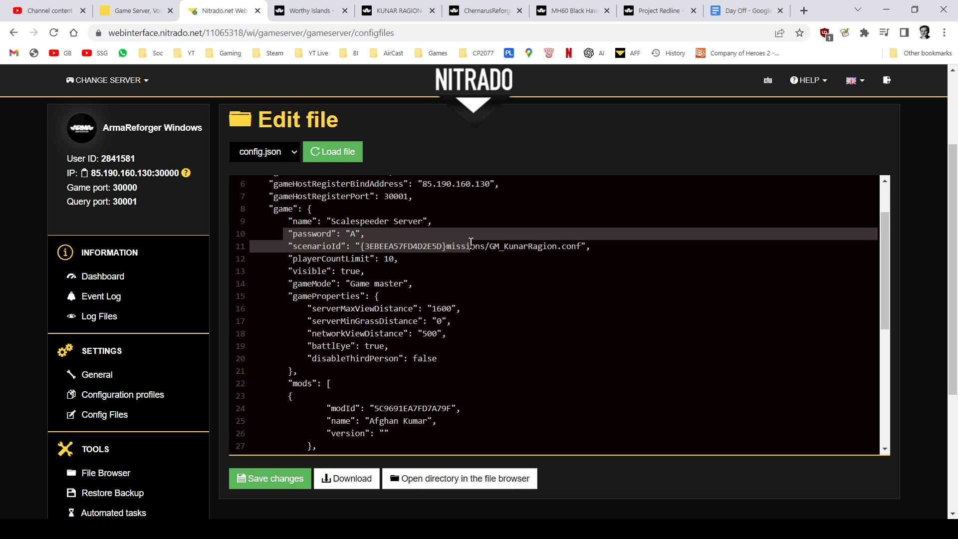
click(441, 265)
drag(288, 247, 582, 247)
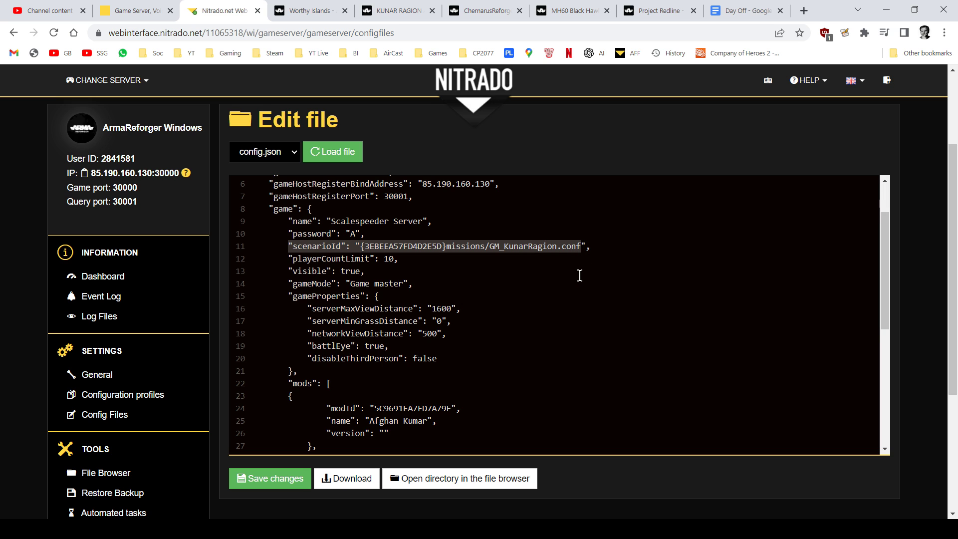
- Review the mods section of config.json, from the Afghan Kumar entry through BlackHawk and Redline Core
scroll(579, 276, down, 3)
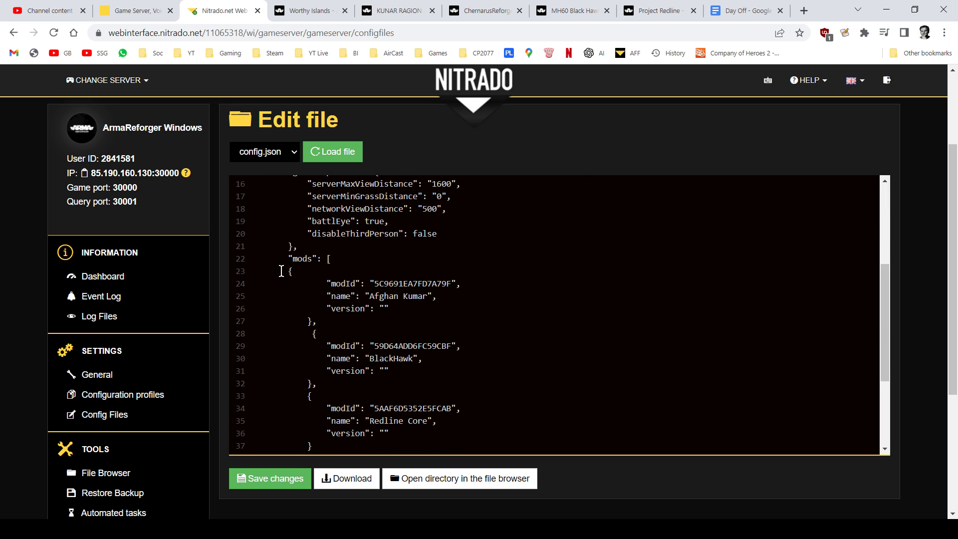
drag(282, 270, 438, 317)
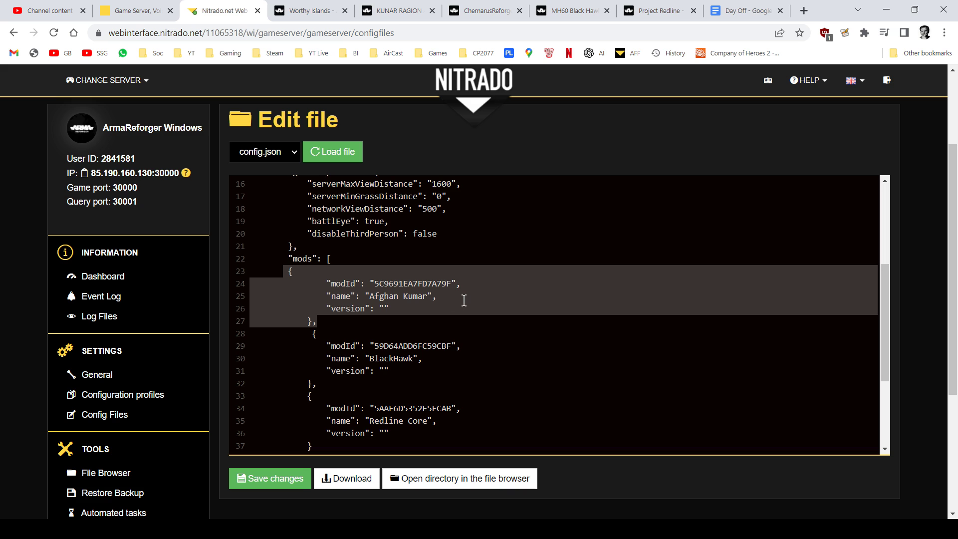
click(485, 334)
scroll(467, 318, down, 3)
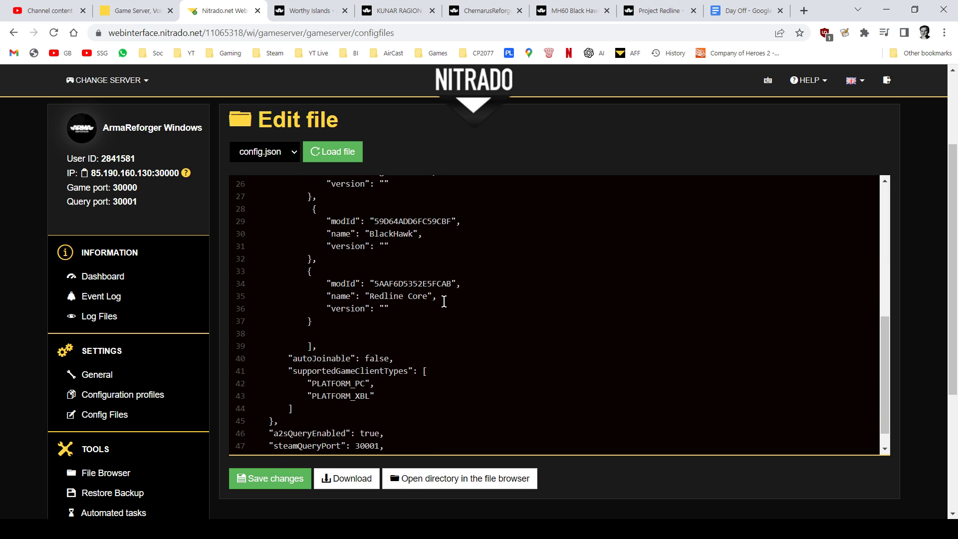
scroll(456, 313, up, 3)
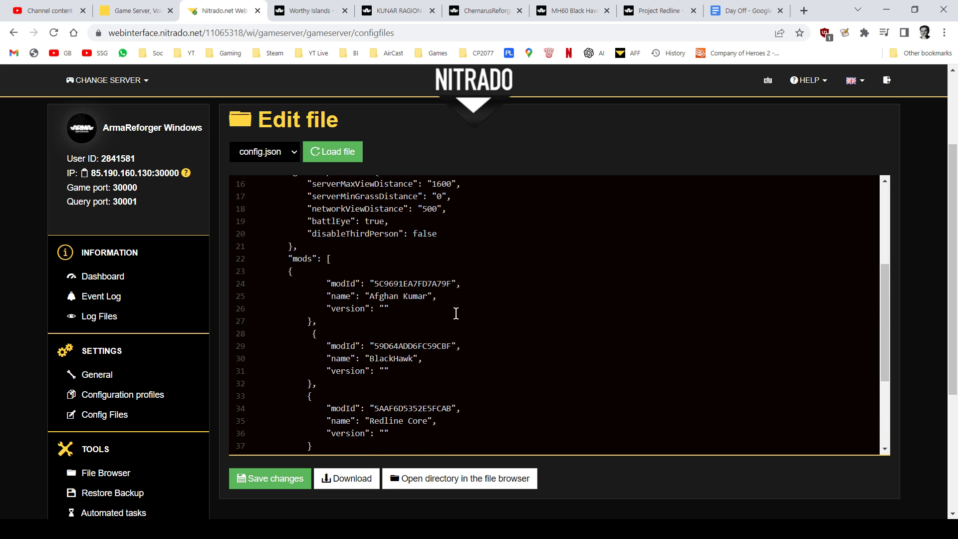
scroll(455, 313, up, 5)
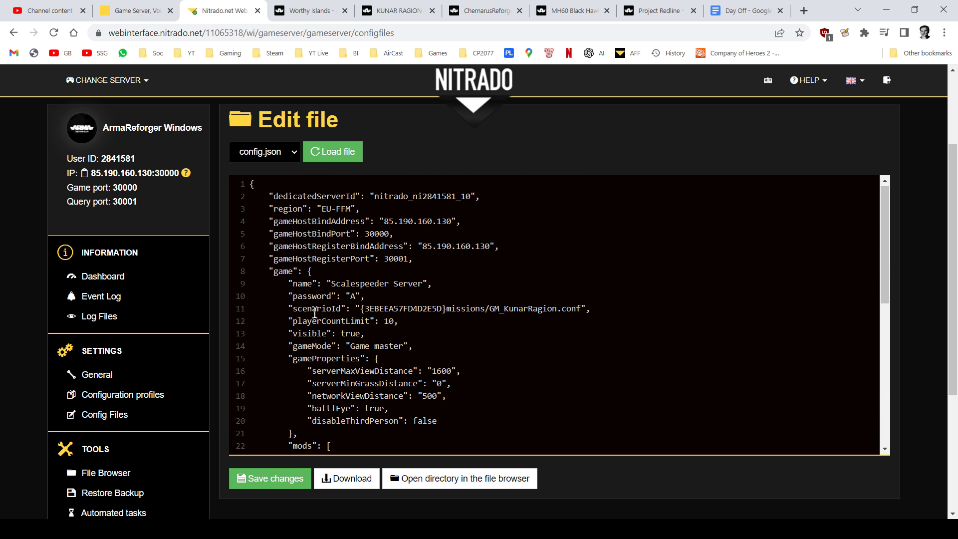
- Examine how the scenarioId line in config.json relates to the Afghan Kumar entry under mods
drag(283, 311, 593, 308)
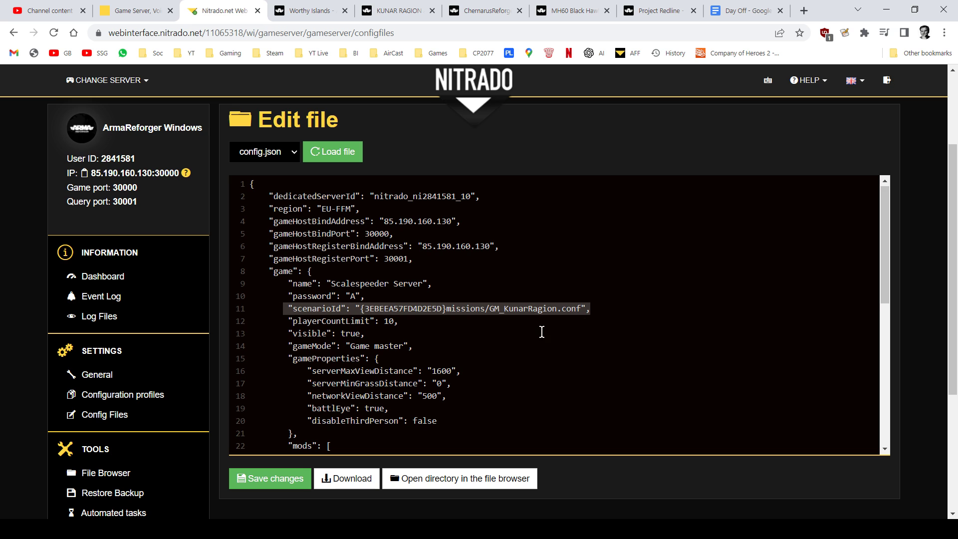
click(522, 336)
drag(361, 309, 576, 309)
scroll(596, 369, down, 5)
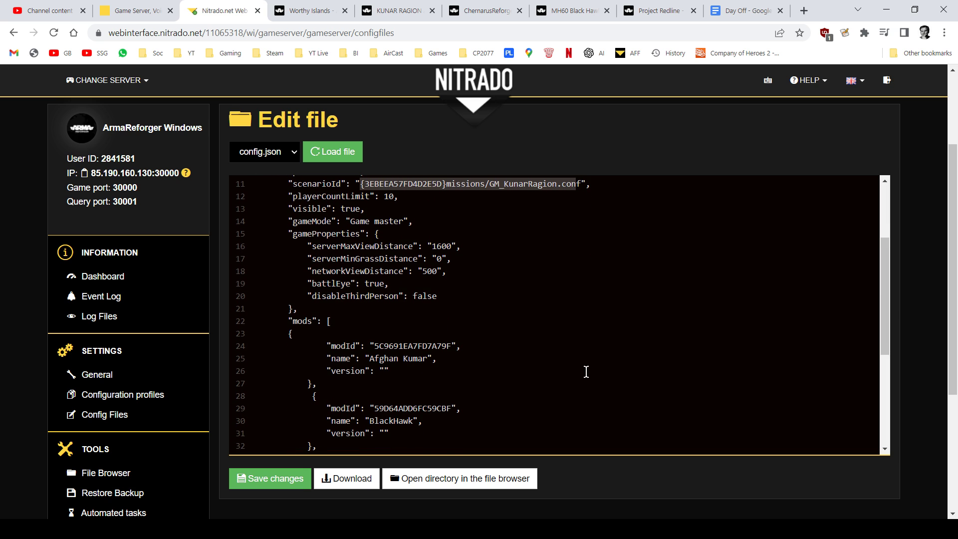
drag(289, 270, 386, 324)
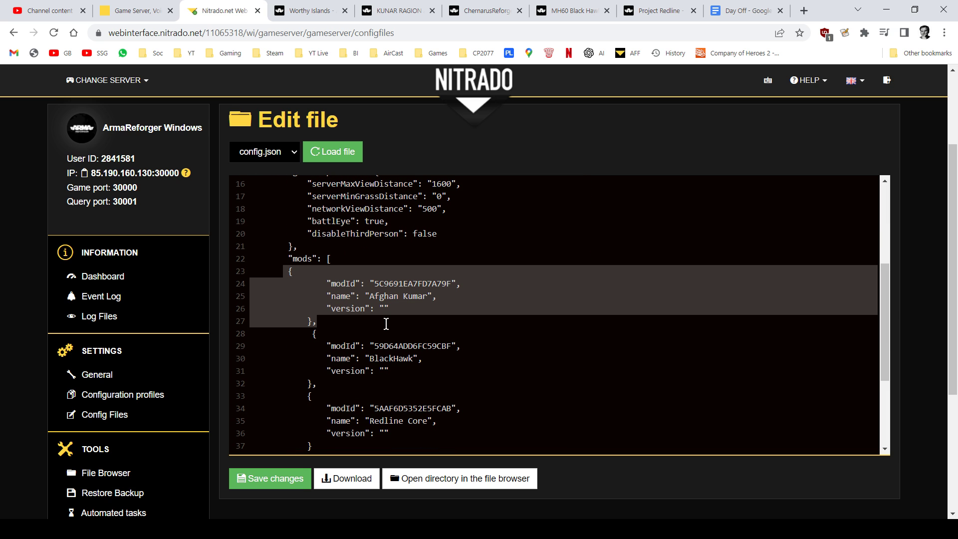
click(468, 297)
scroll(468, 298, up, 3)
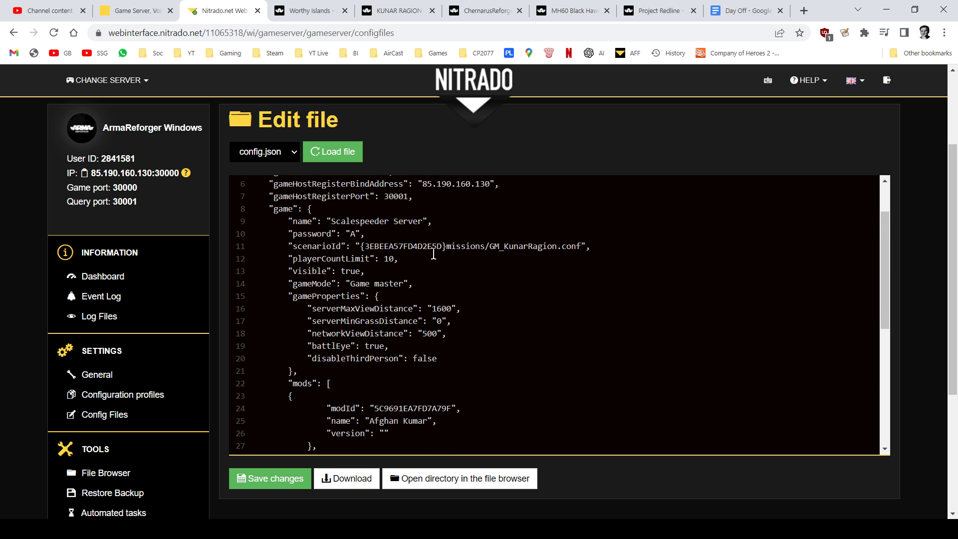
scroll(470, 334, down, 2)
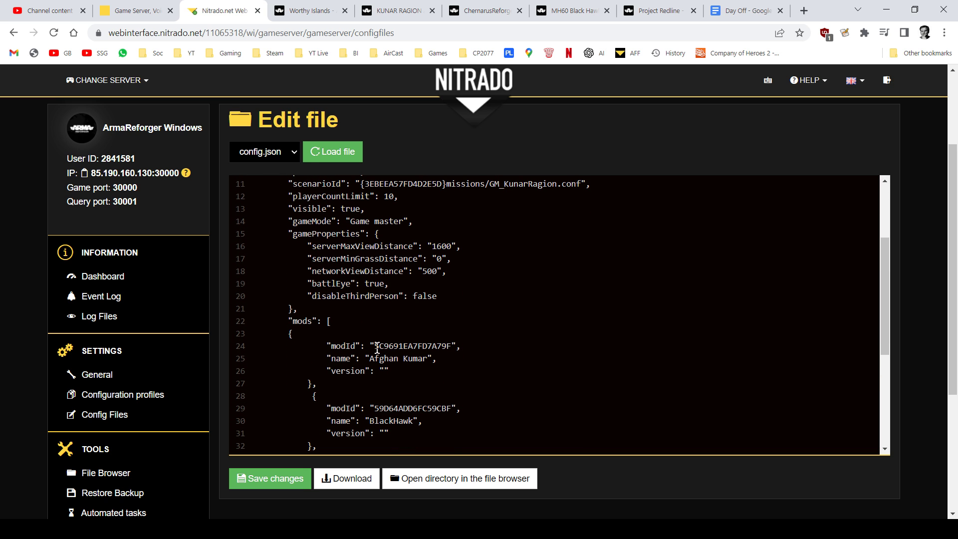
scroll(426, 340, up, 3)
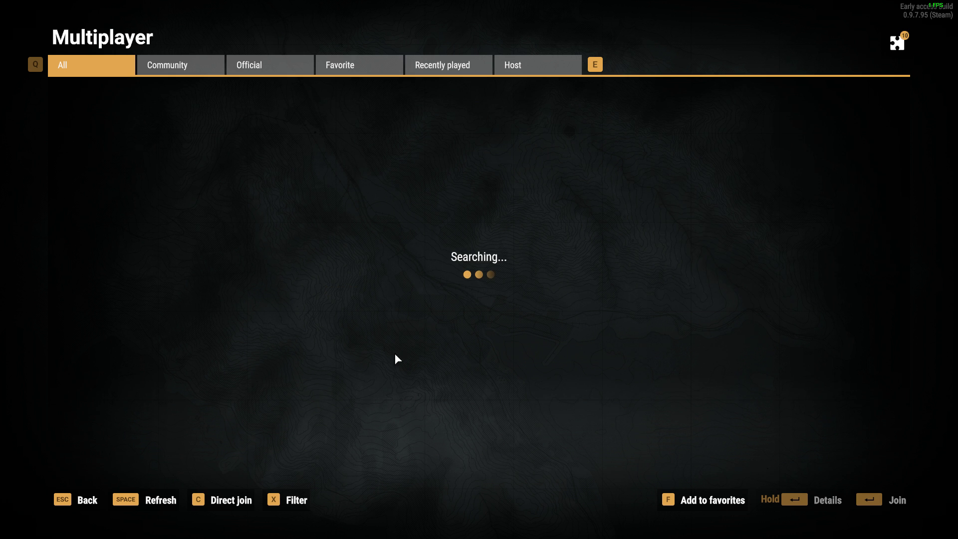
- Search the game's Workshop for "kumar" and "afg", and open the details of the KUNAR RAGION AFGHANISTAN mod
key(Escape)
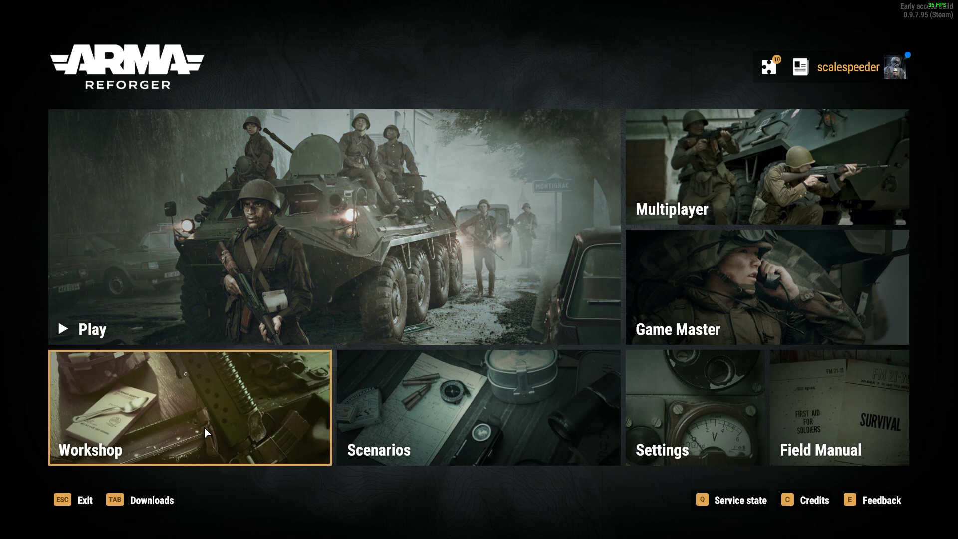
click(205, 432)
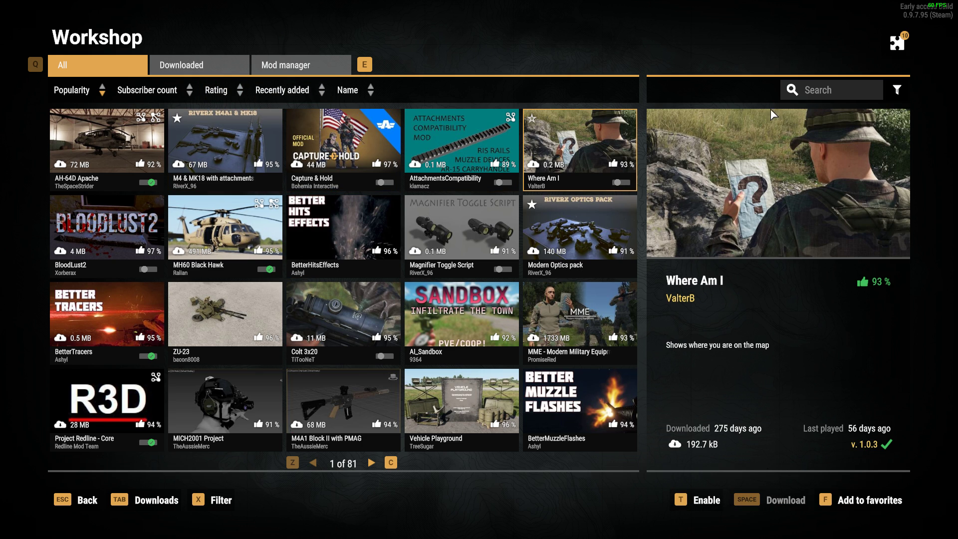
click(841, 94)
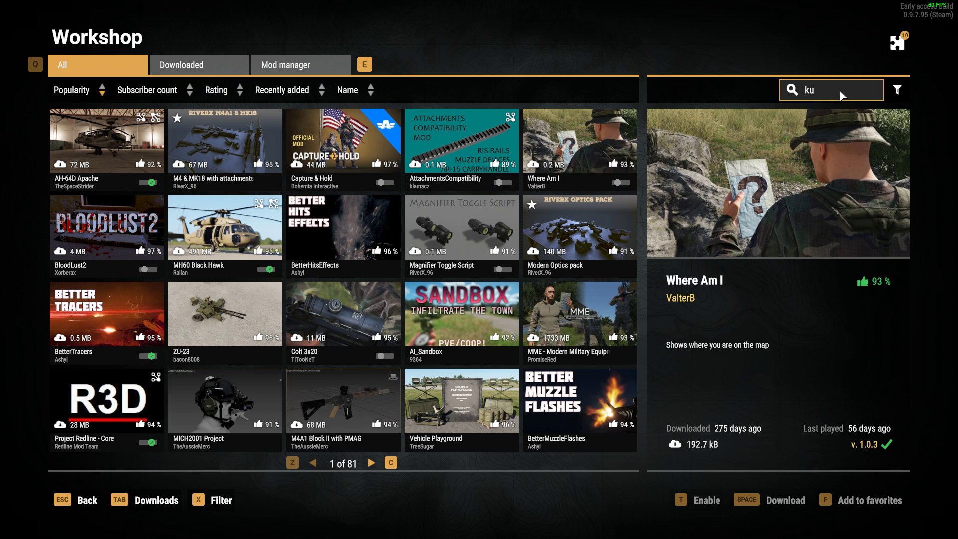
text(kumar)
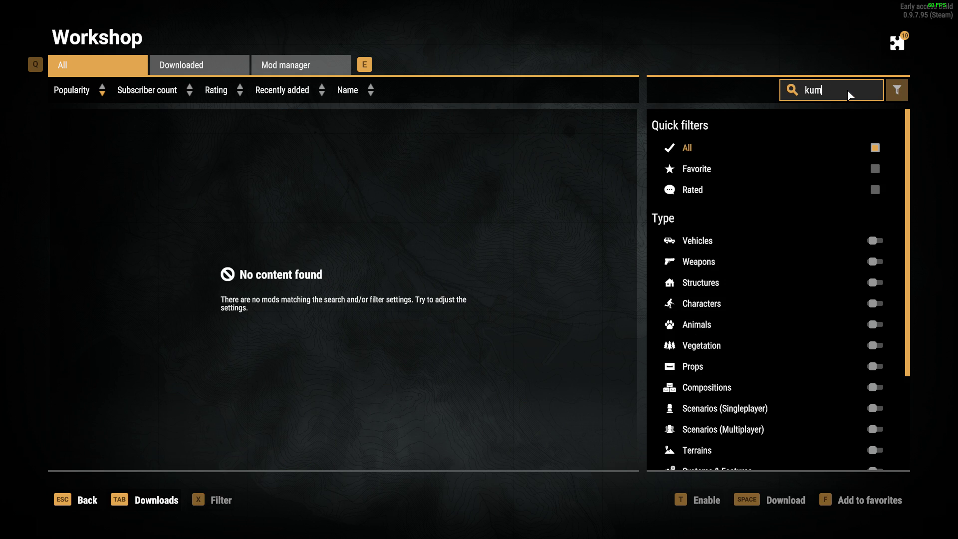
text(afg)
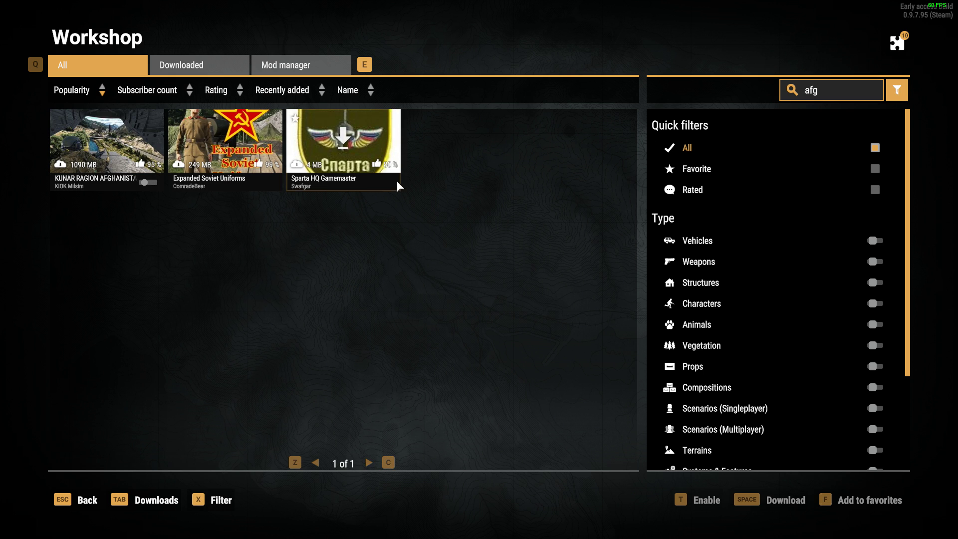
click(103, 151)
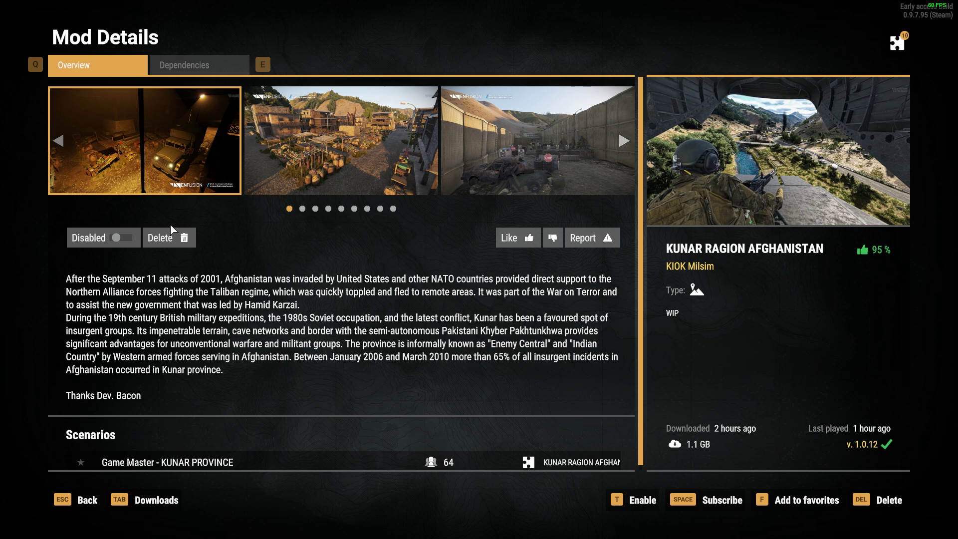
- Switch to Chrome and find the mod ID on the KUNAR RAGION AFGHANISTAN workshop page, comparing the page with the in-game mod details
key(alt+Tab)
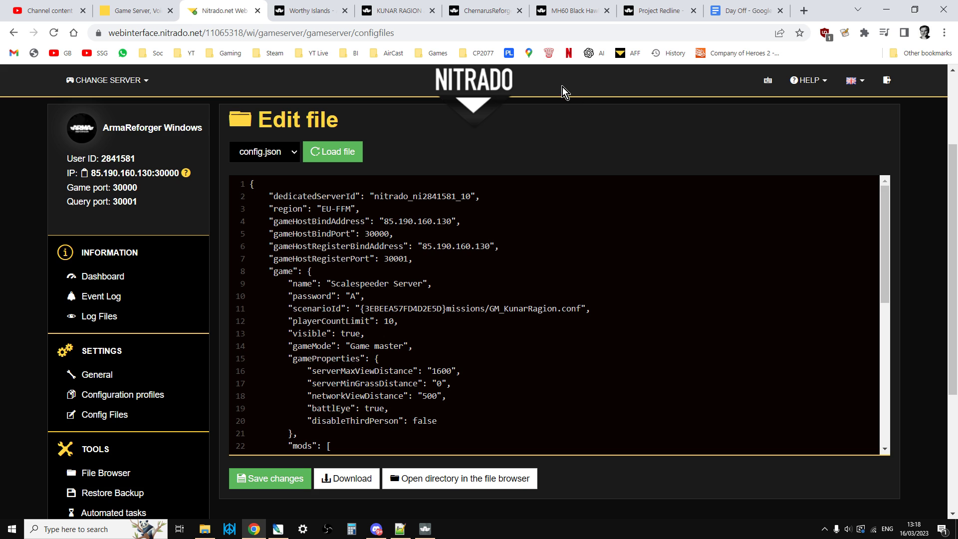
click(408, 15)
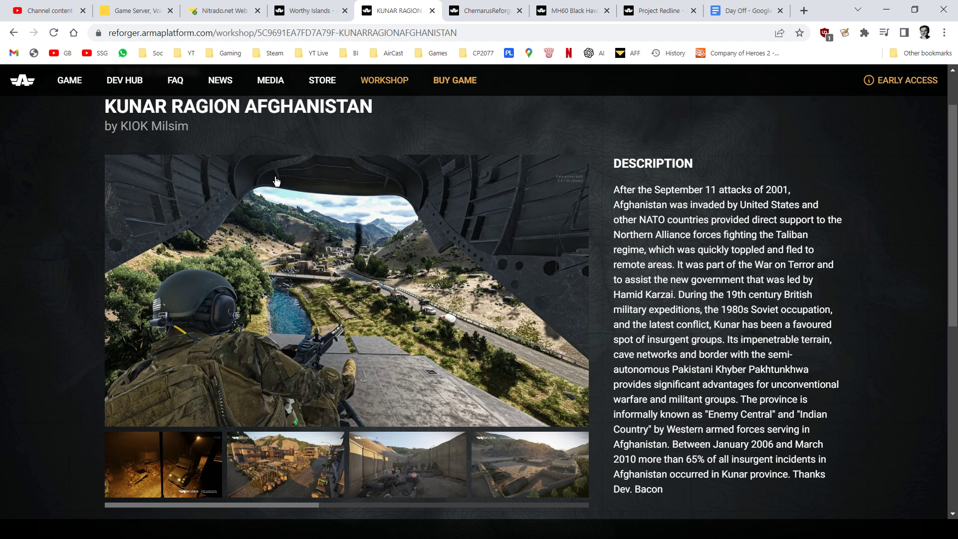
scroll(674, 317, down, 3)
scroll(675, 317, down, 4)
click(736, 336)
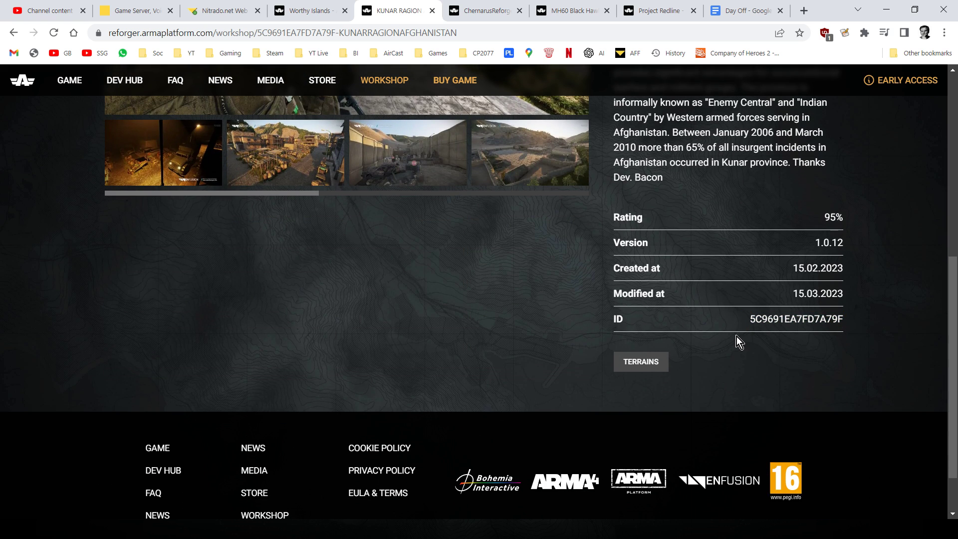
drag(743, 322, 838, 320)
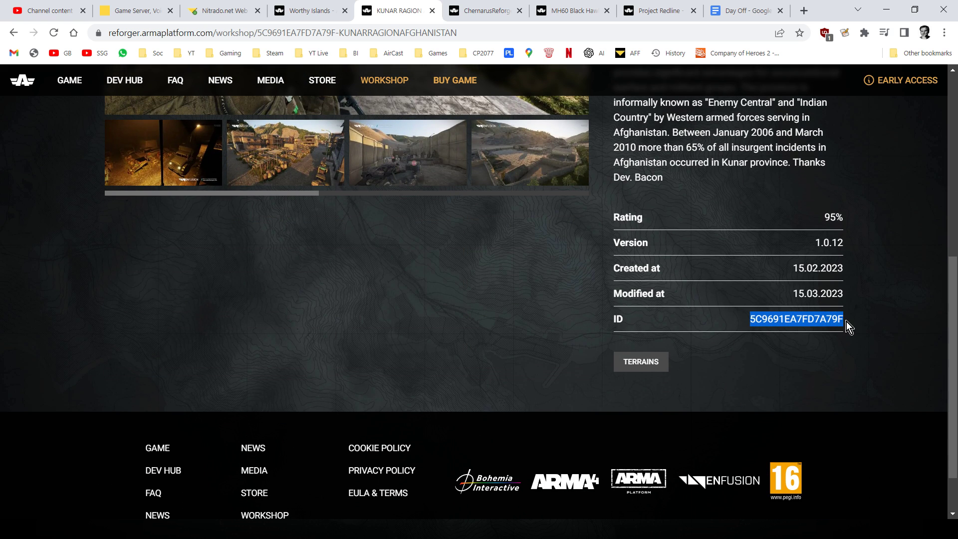
scroll(777, 343, up, 3)
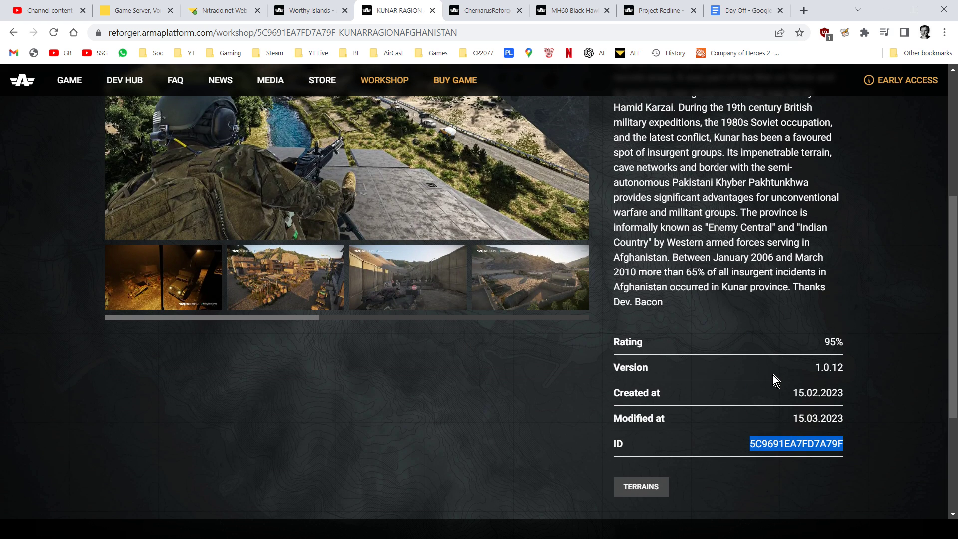
scroll(773, 375, up, 1)
scroll(707, 483, down, 1)
key(alt+Tab)
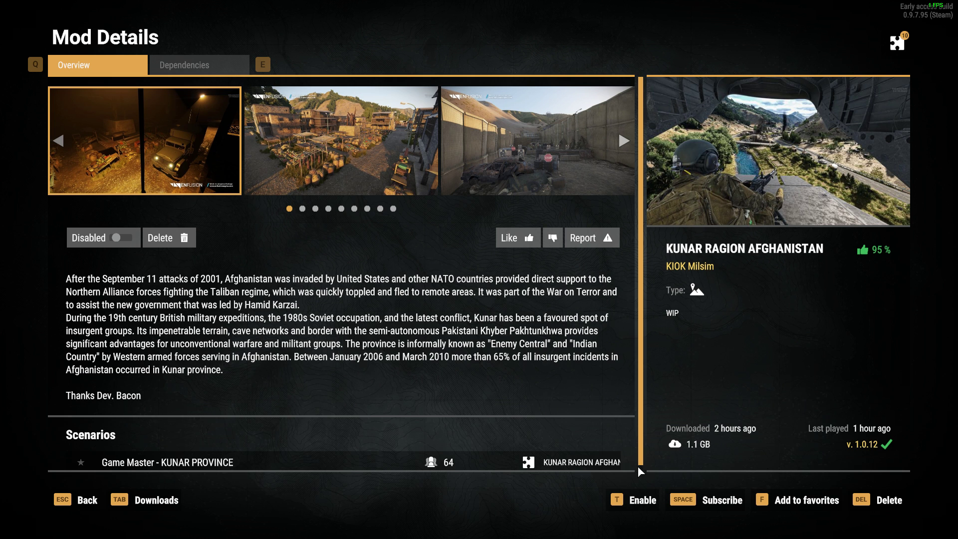
key(alt+Tab)
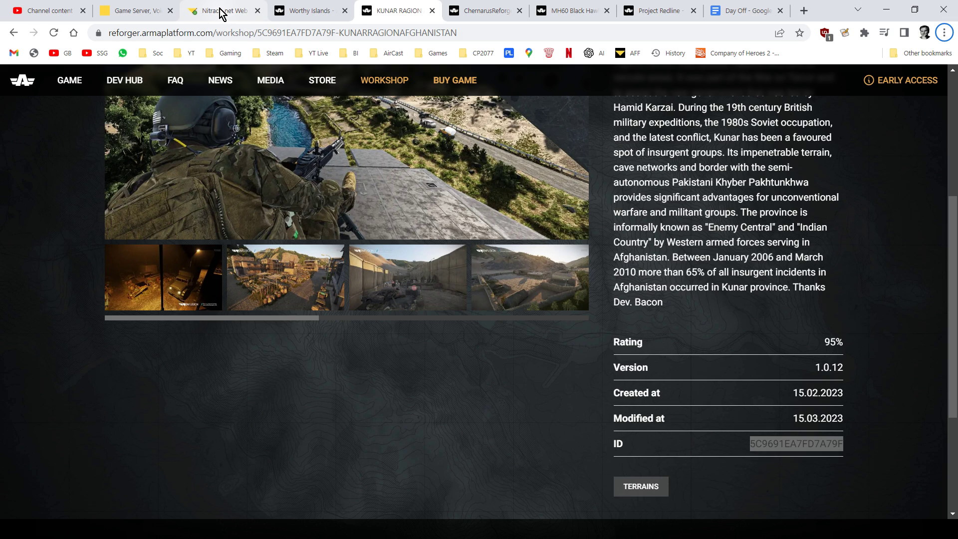
- Return to config.json in the Nitrado web interface and check the modId within the complete Afghan Kumar mod entry
click(224, 11)
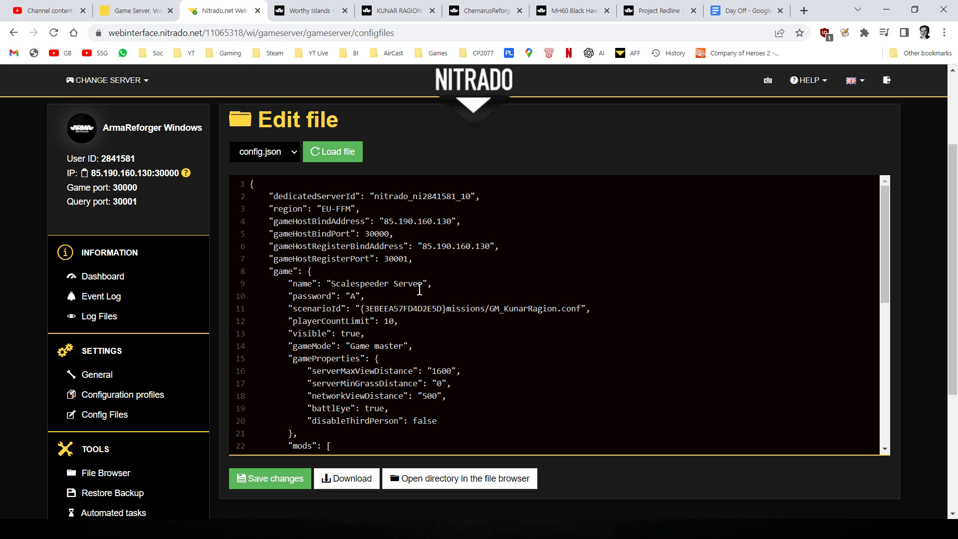
scroll(425, 317, down, 5)
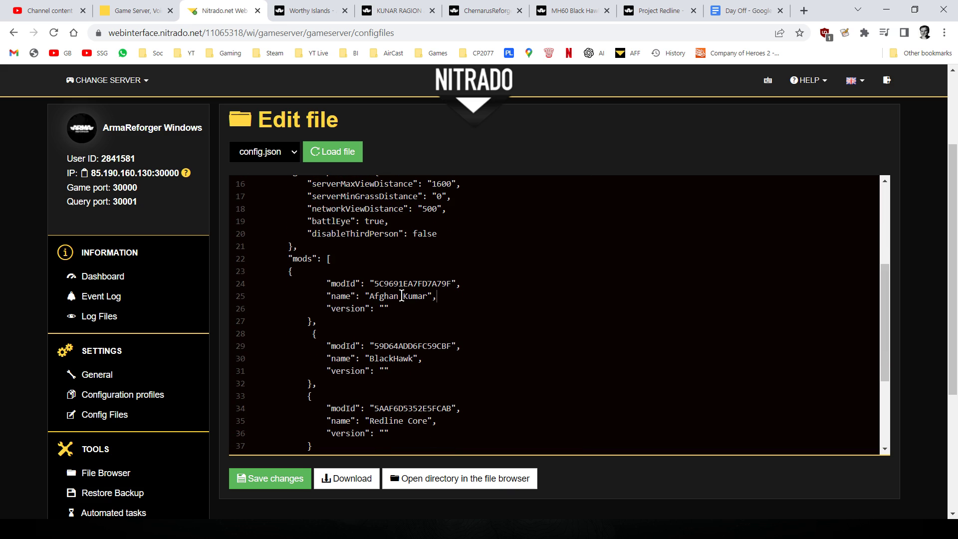
drag(374, 283, 450, 281)
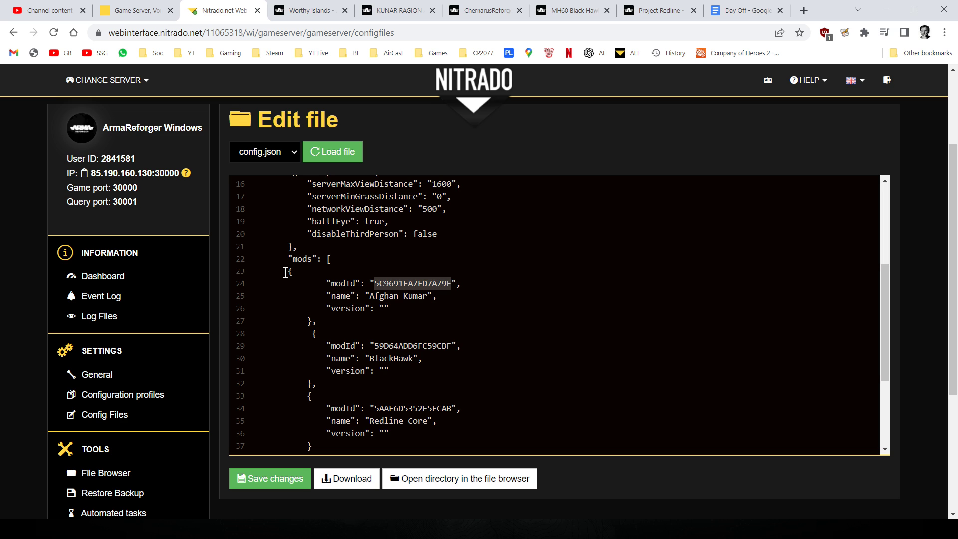
drag(286, 272, 367, 318)
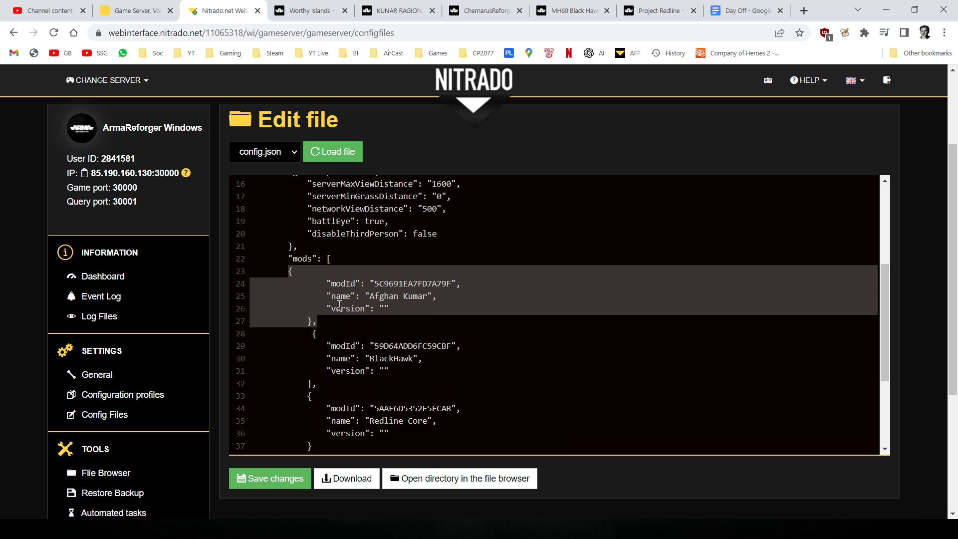
click(378, 310)
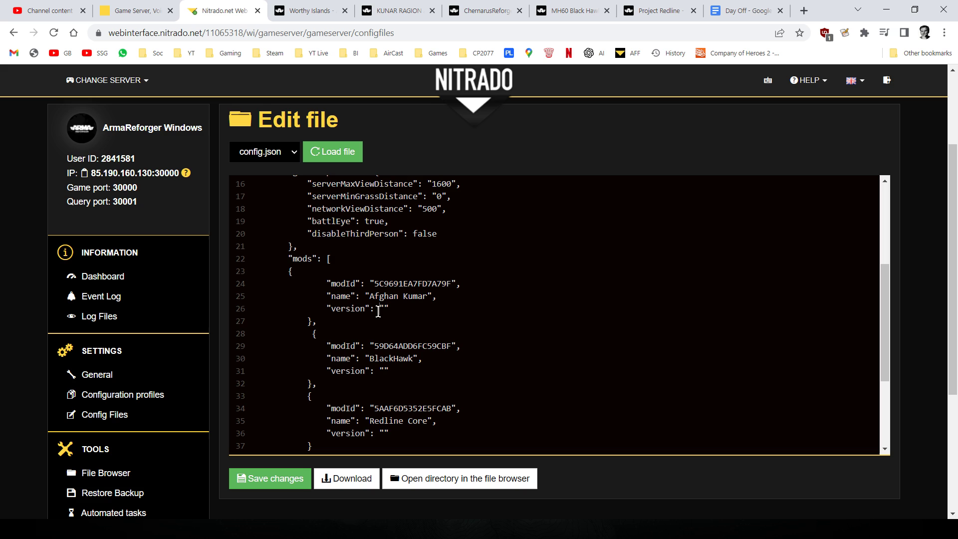
- Inspect the name and version fields of the Afghan Kumar mod entry
scroll(378, 311, up, 1)
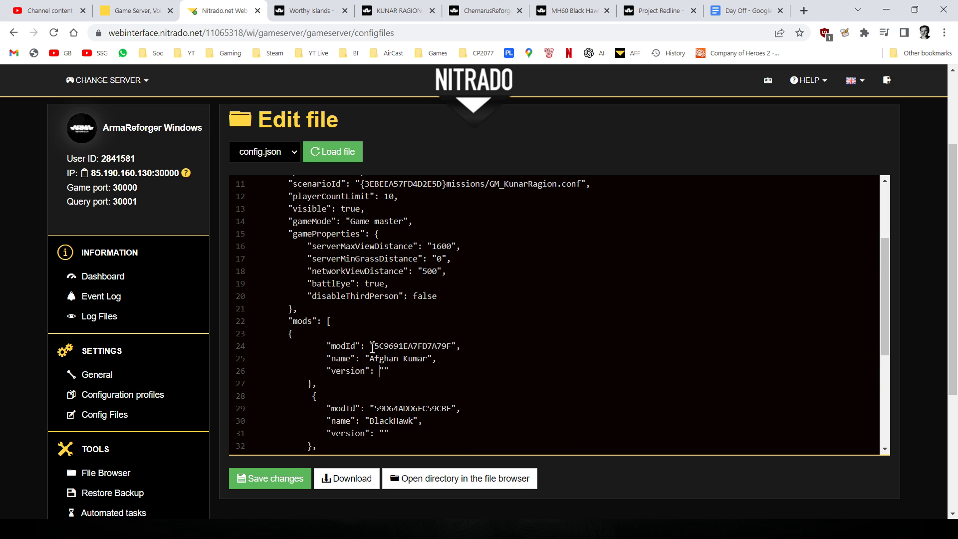
drag(369, 355, 418, 358)
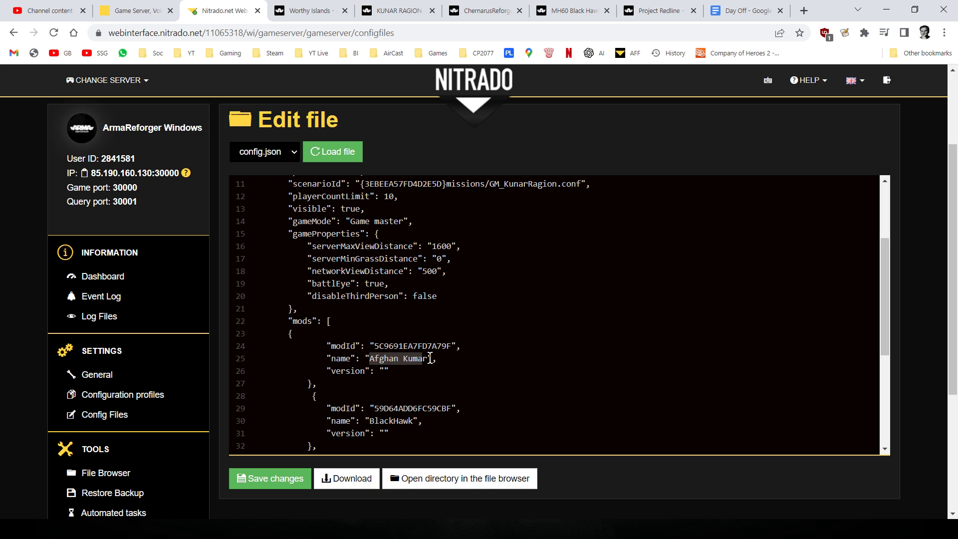
drag(430, 358, 373, 352)
click(383, 370)
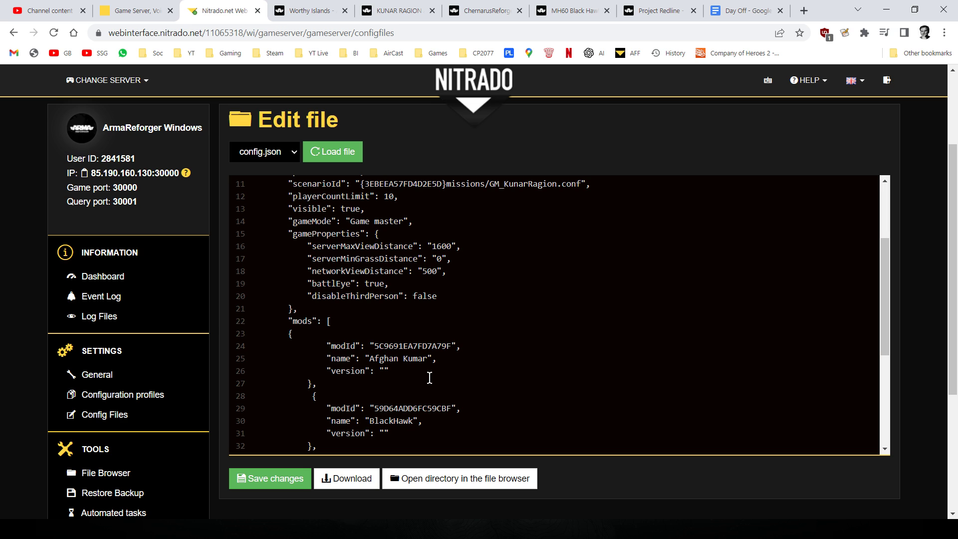
- Review the whole Afghan Kumar mod block and the scenarioId line that loads GM_KunarRagion.conf
drag(274, 333, 397, 380)
scroll(439, 374, up, 2)
click(472, 321)
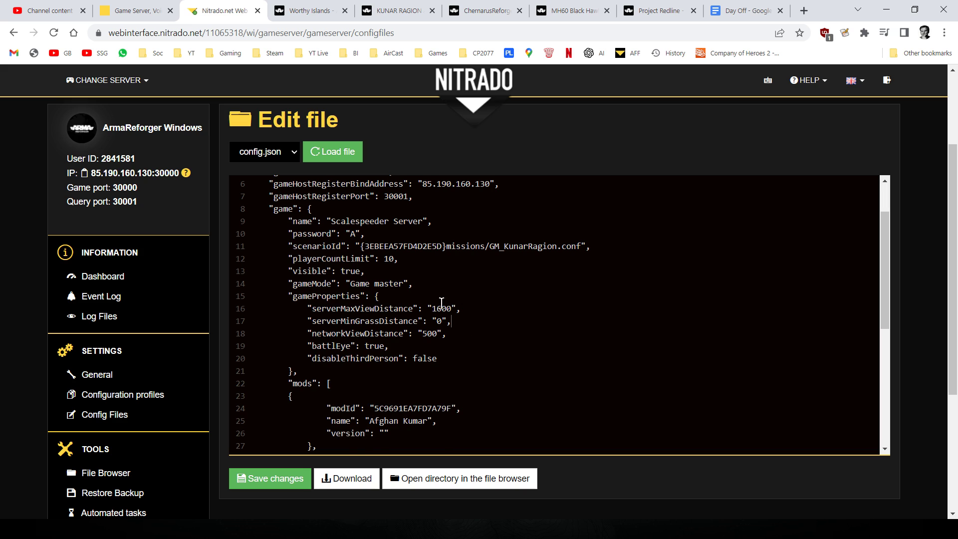
drag(276, 248, 598, 248)
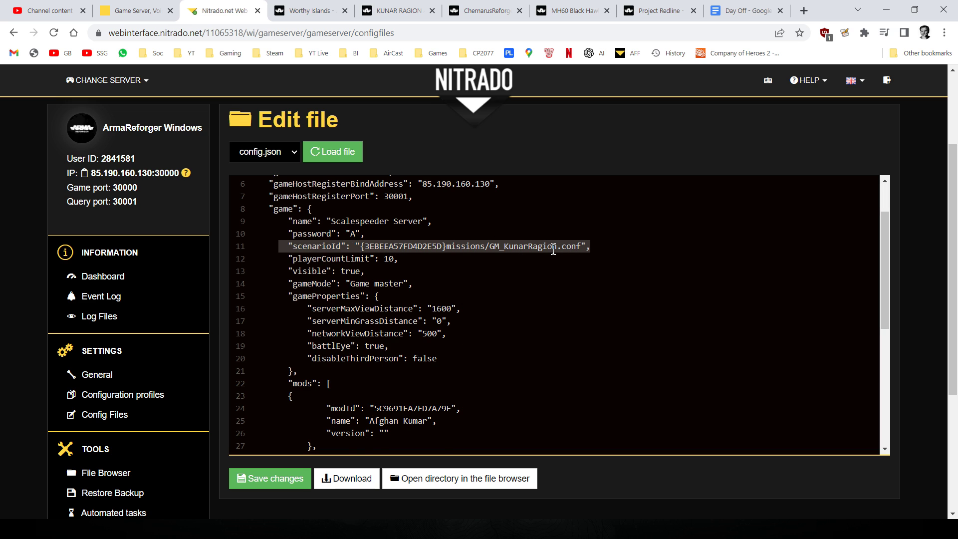
- Switch to File Explorer and open the addons folder inside Documents > My Games > ArmaReforger
key(alt+Tab)
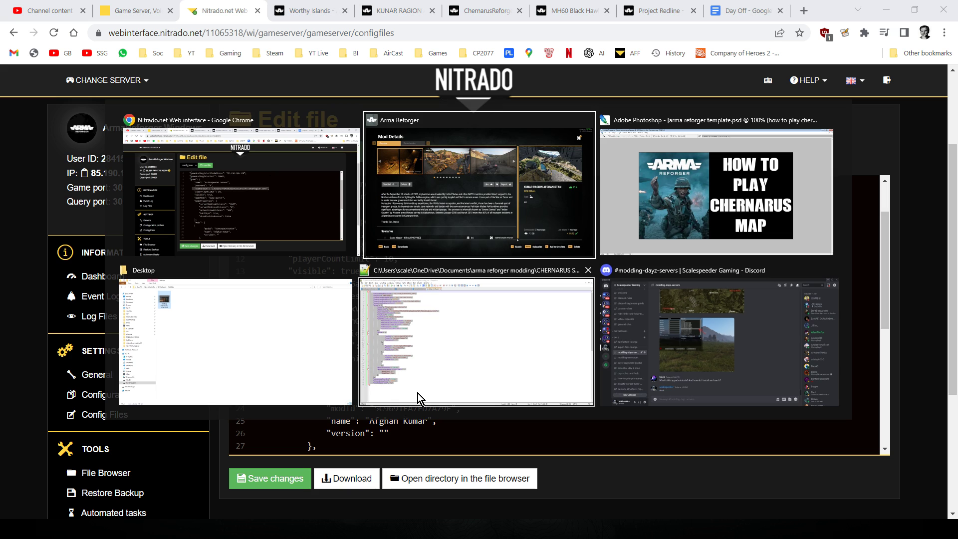
key(Tab)
key(Tab)
key(Tab)
key(Tab)
key(Tab)
key(Tab)
key(Tab)
key(Tab)
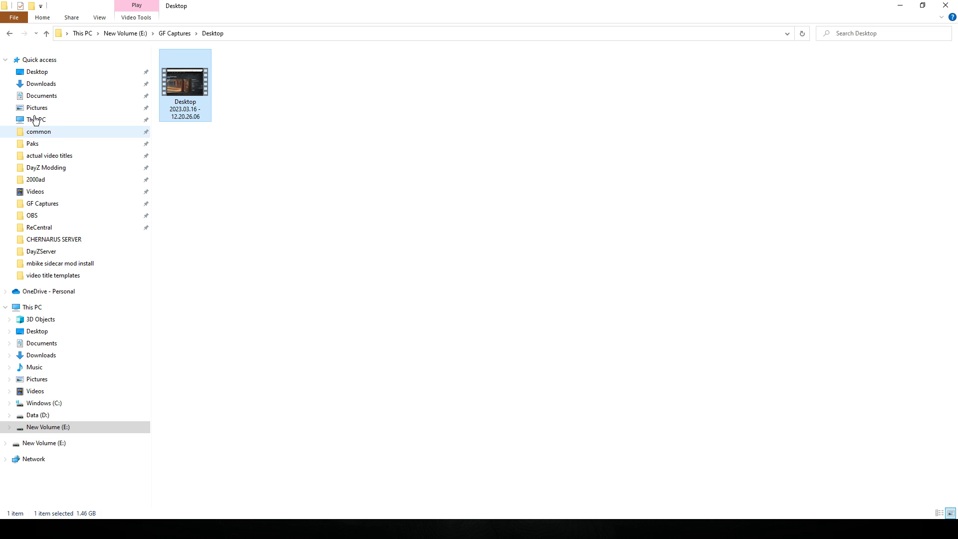
click(30, 100)
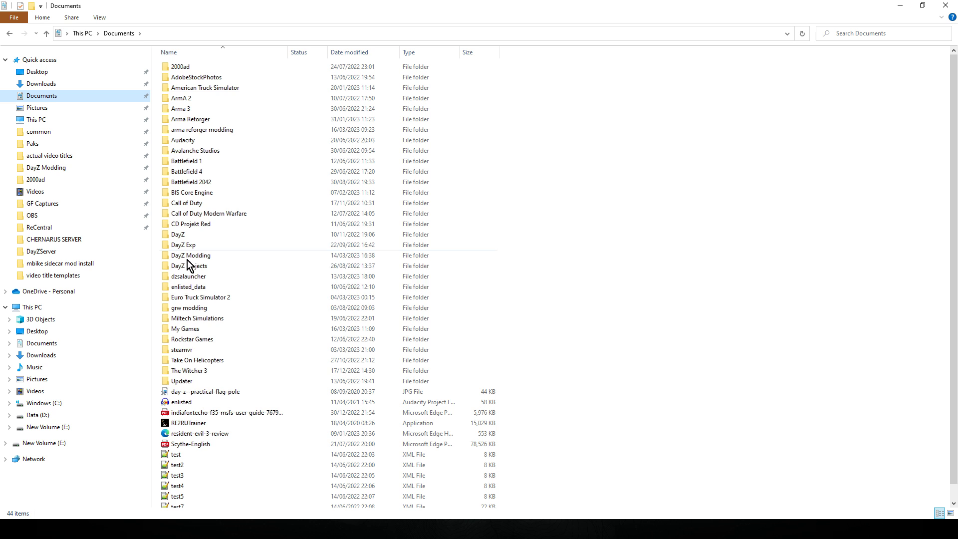
double_click(185, 330)
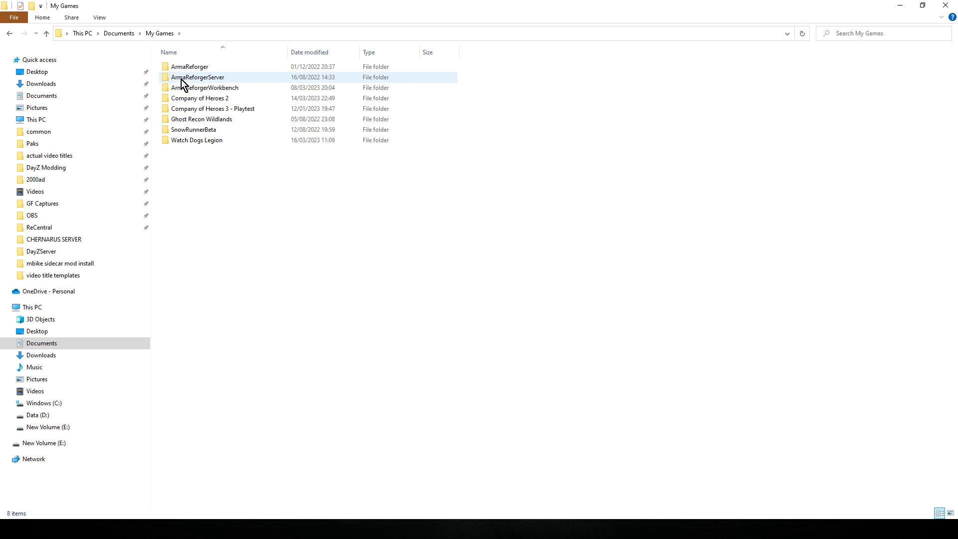
double_click(193, 72)
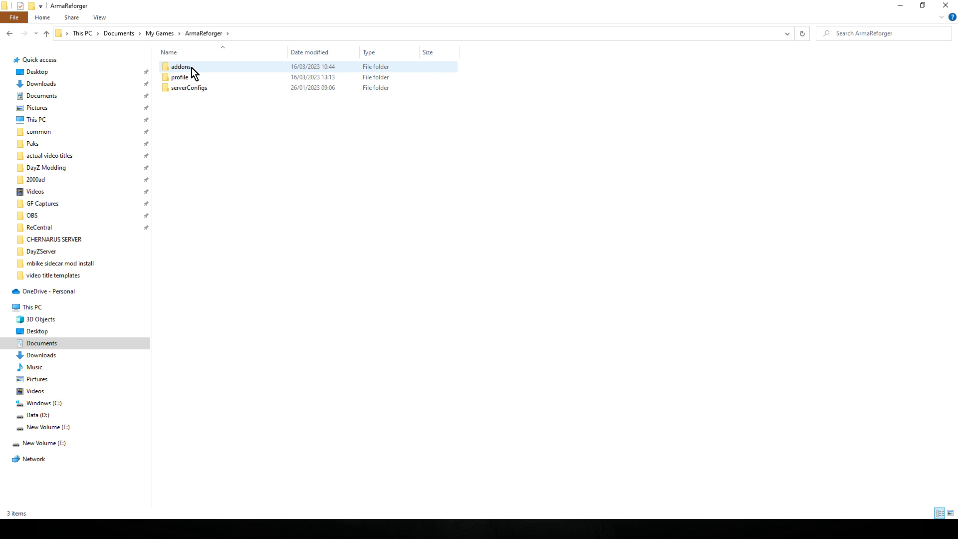
double_click(192, 68)
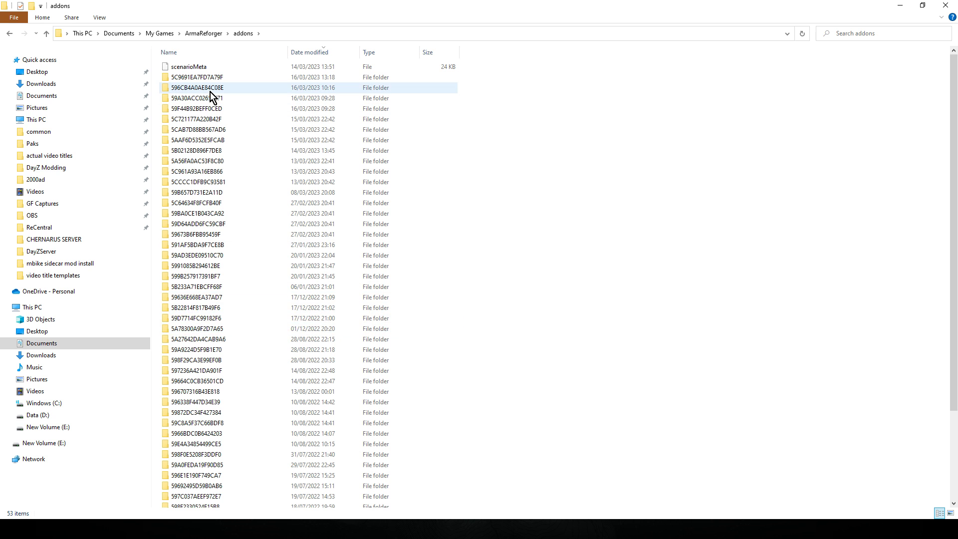
- Switch to config.json in the Nitrado web interface and copy the Afghan Kumar modId 5C9691EA7FD7A79F
key(alt+Tab)
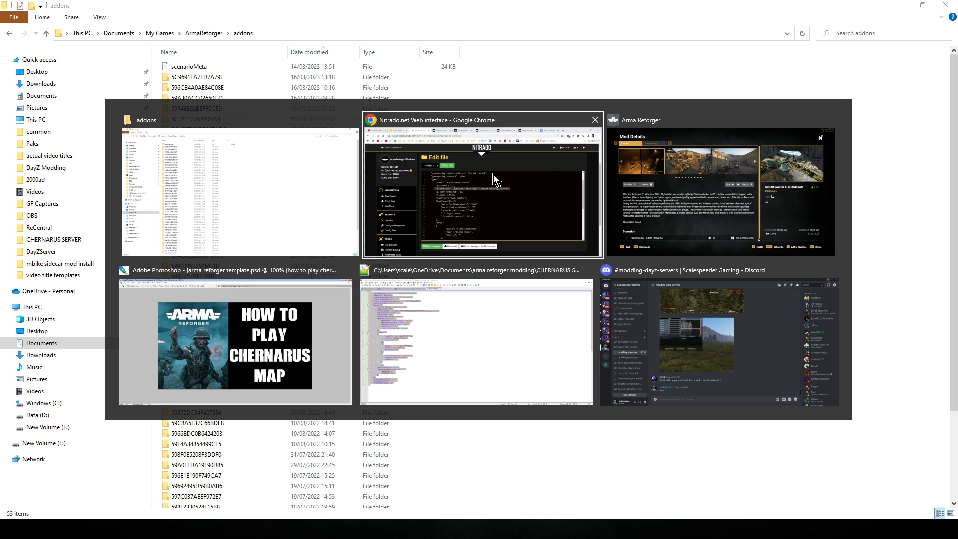
click(493, 174)
scroll(436, 322, down, 3)
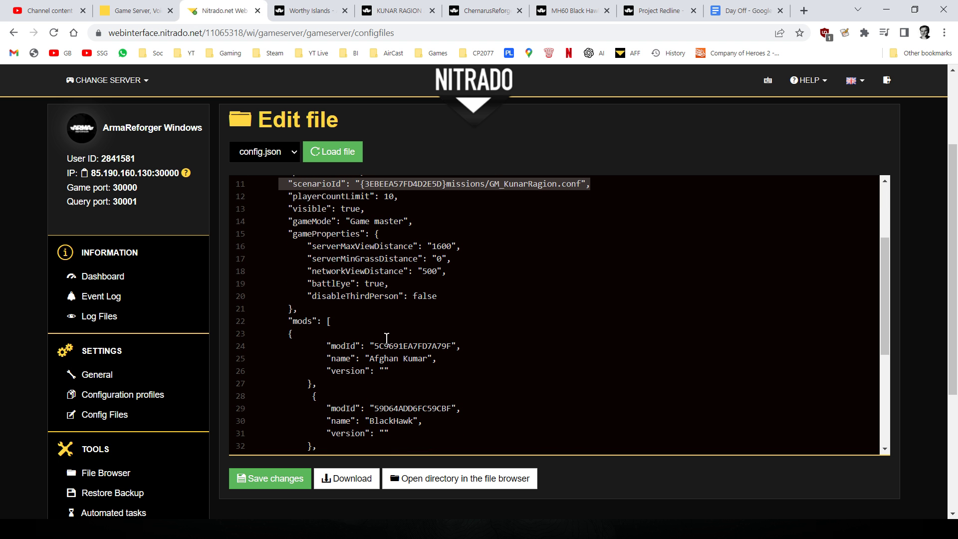
drag(375, 343, 438, 344)
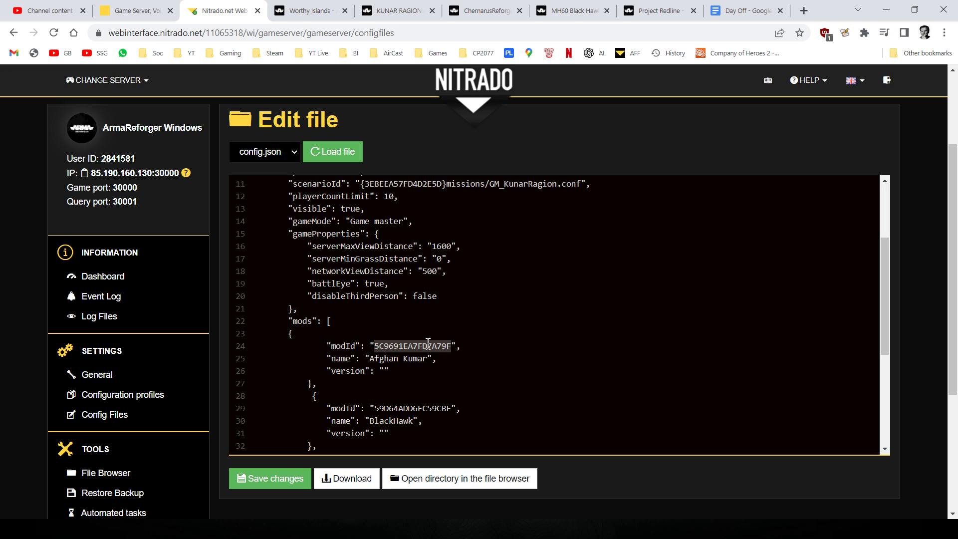
right_click(427, 343)
click(465, 179)
- Return to File Explorer, search the addons folder for the copied mod ID 5C9691EA7FD7A79F and open the matching folder
key(alt+Tab)
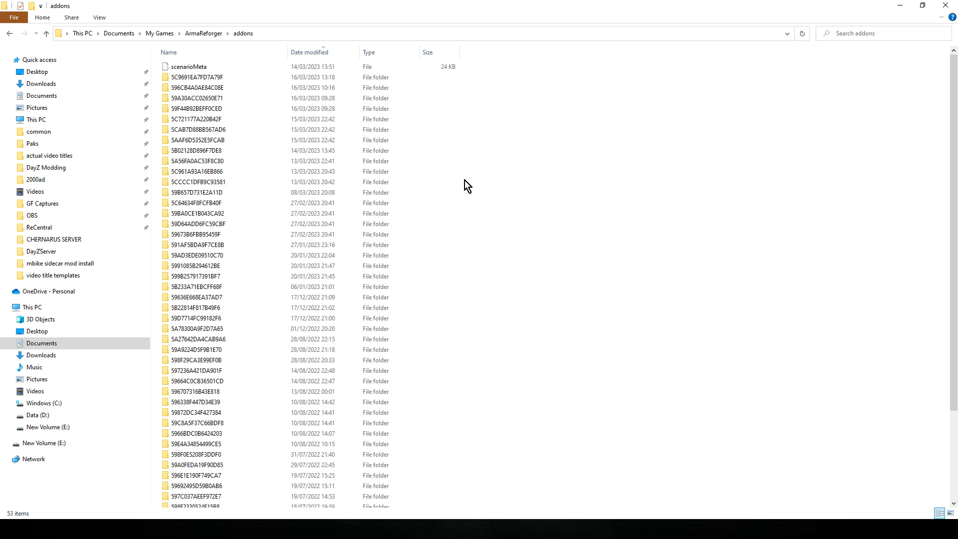
click(845, 36)
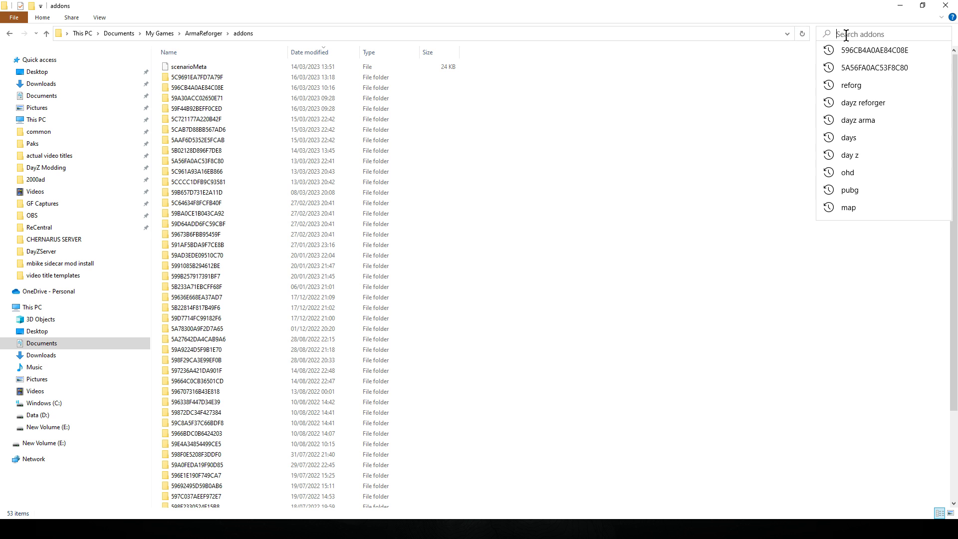
key(ctrl+v)
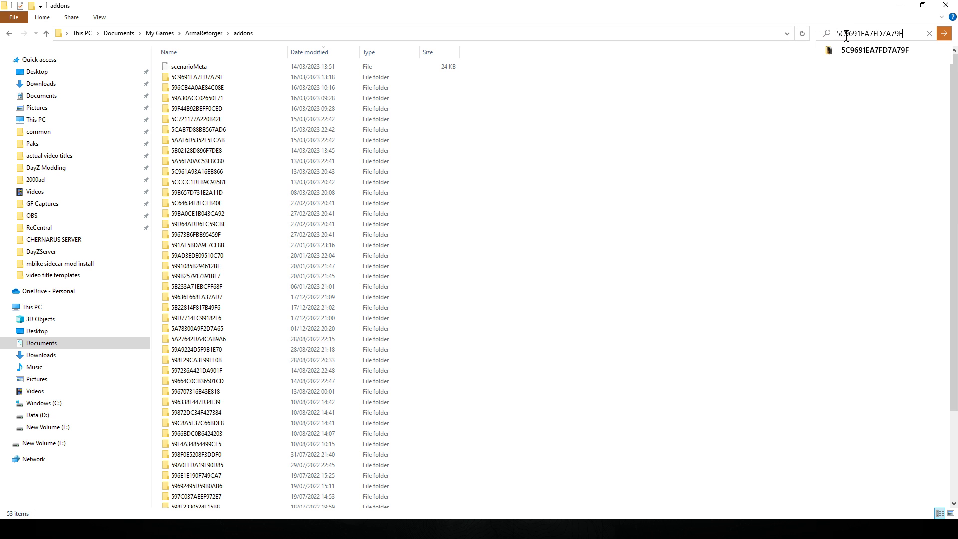
key(Return)
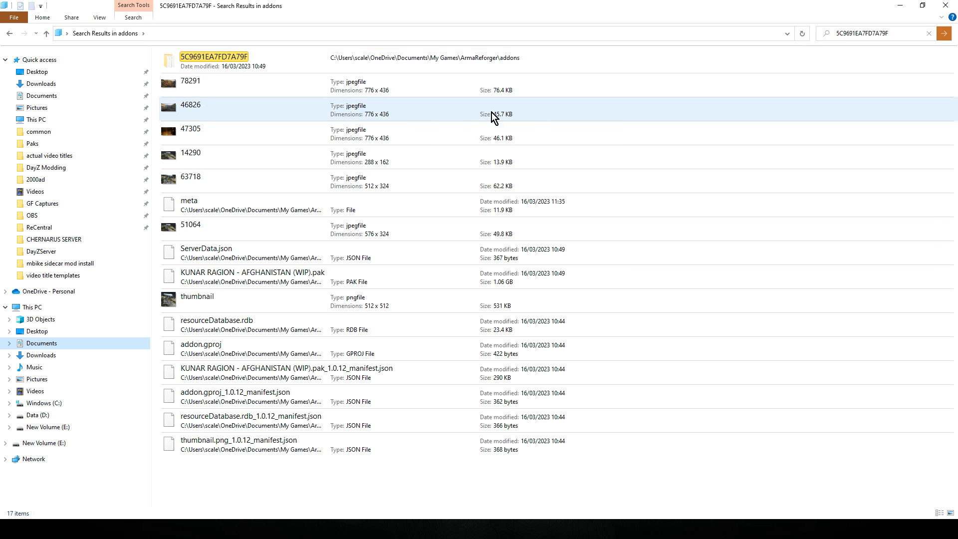
double_click(223, 59)
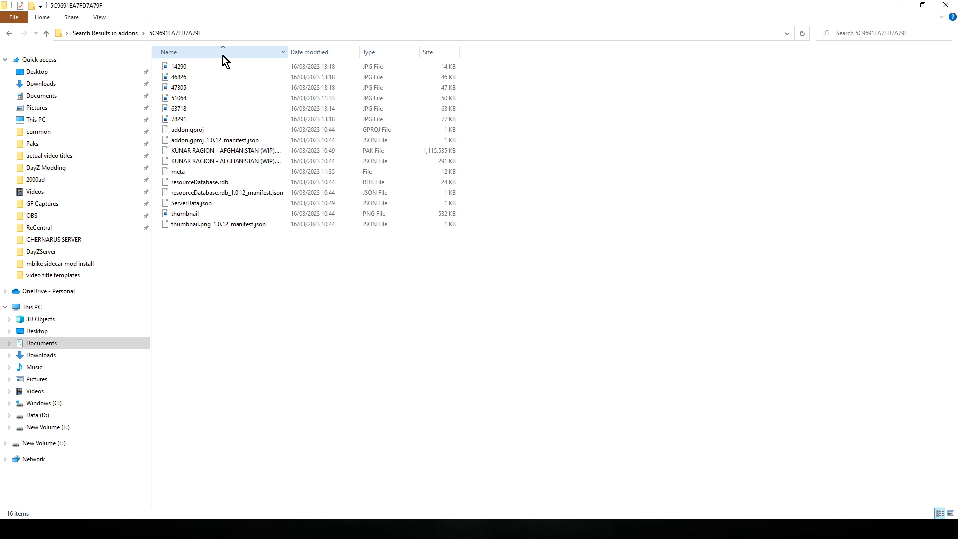
- Open the mod folder's ServerData.json in Notepad++ and inspect the gameId line under scenarios
right_click(195, 205)
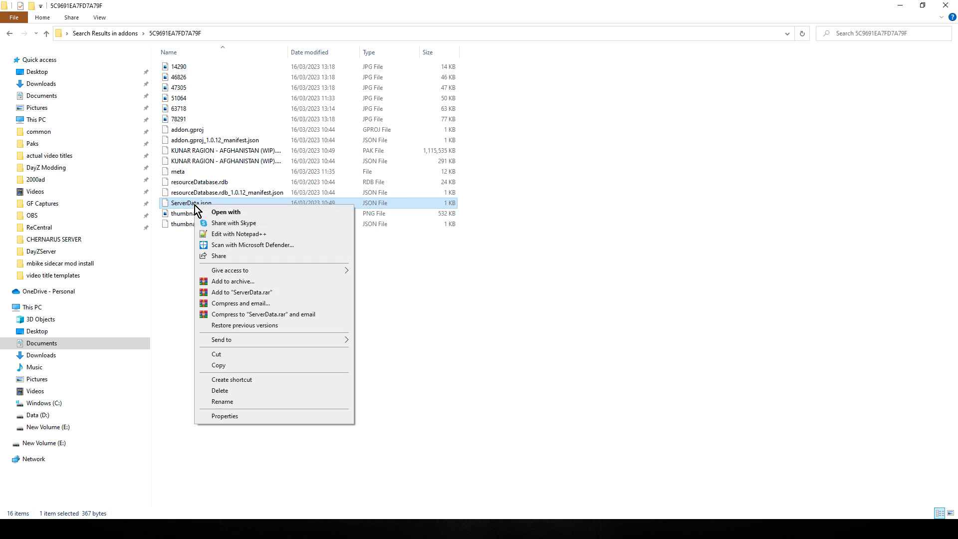
click(235, 234)
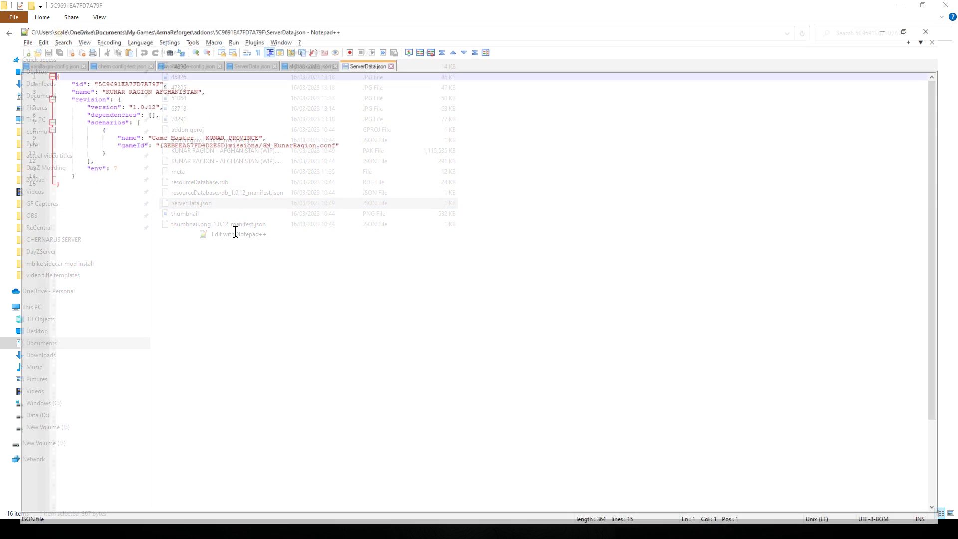
click(202, 116)
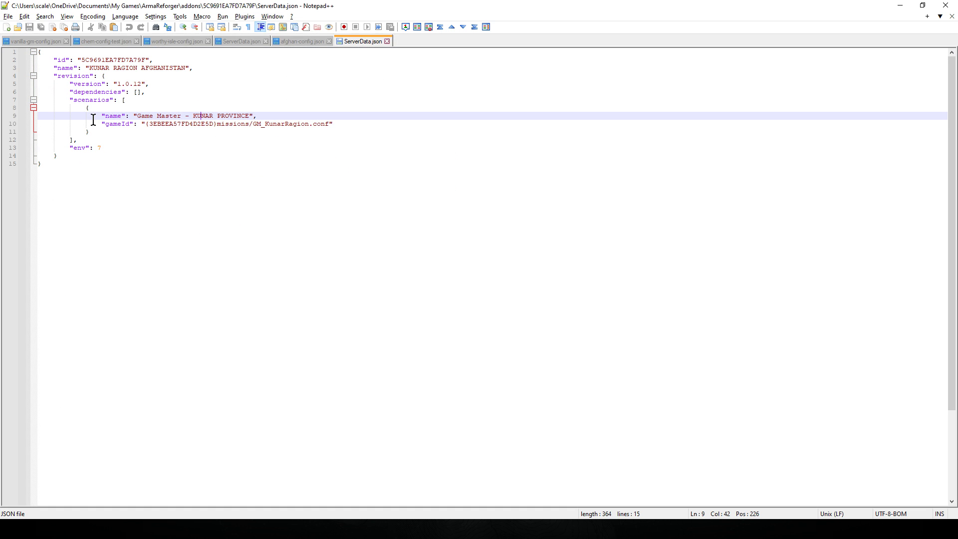
drag(94, 124, 334, 125)
click(291, 139)
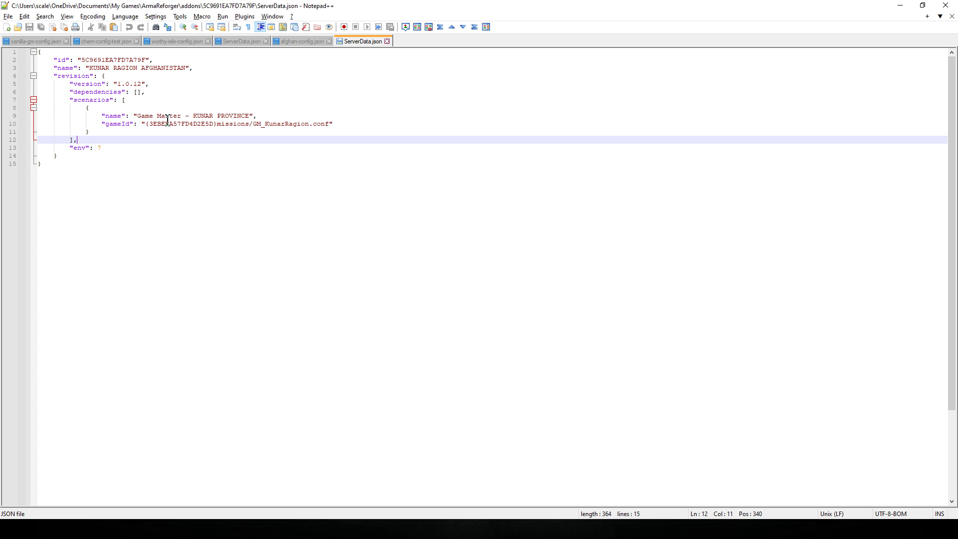
- Copy the gameId value {3EBEEA57FD4D2E5D}missions/GM_KunarRagion.conf from ServerData.json
drag(147, 125, 328, 124)
right_click(319, 126)
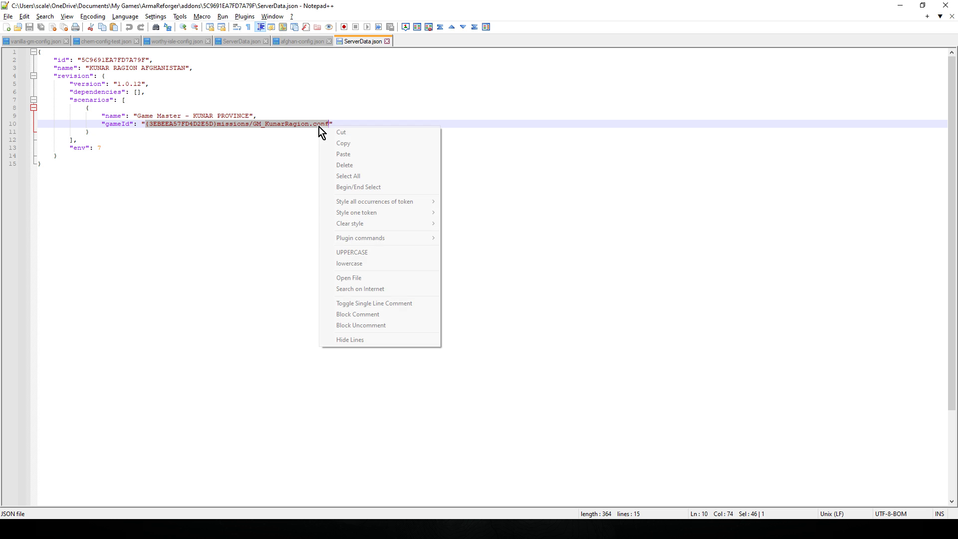
click(340, 144)
- Switch back to config.json in the Nitrado web interface and check the scenarioId value that the copied gameId belongs in
key(alt+Tab)
key(alt+Tab)
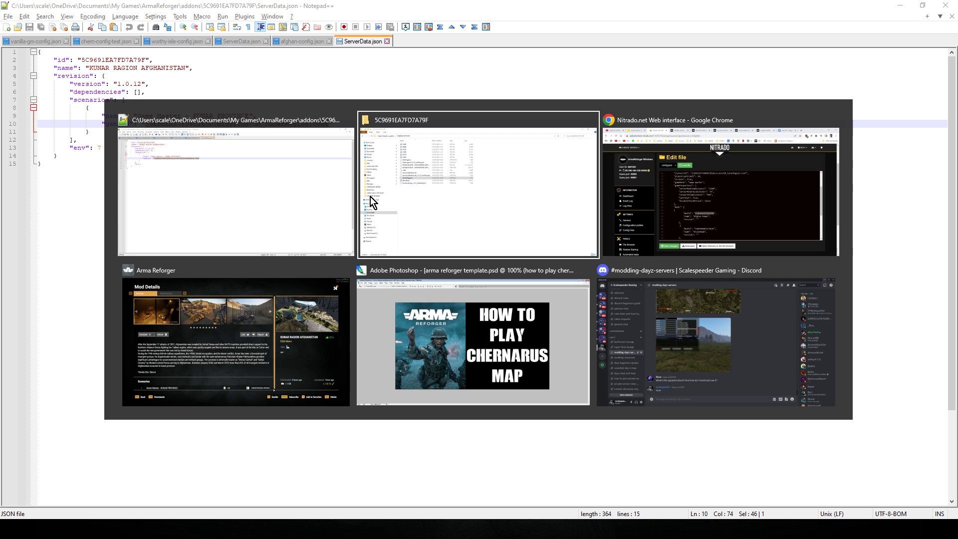
scroll(361, 243, down, 1)
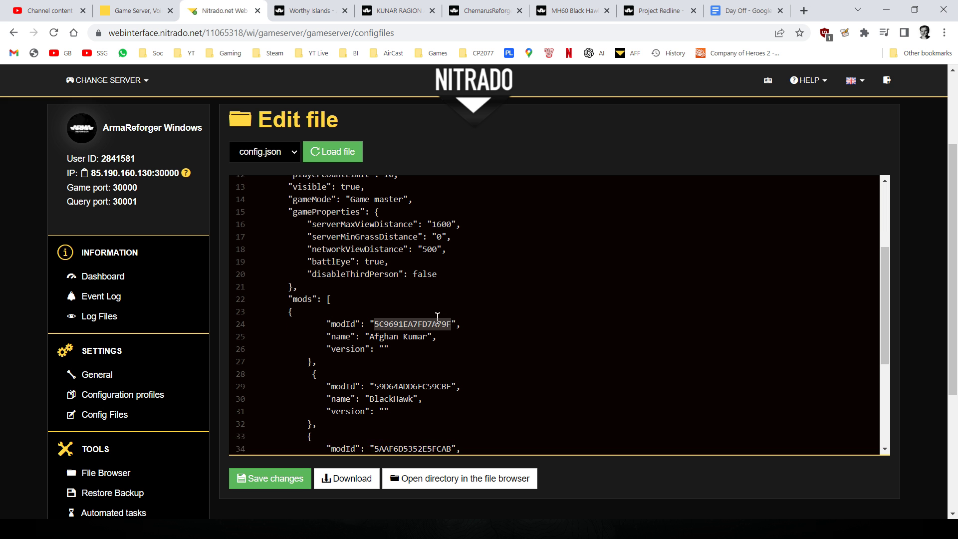
scroll(498, 299, up, 3)
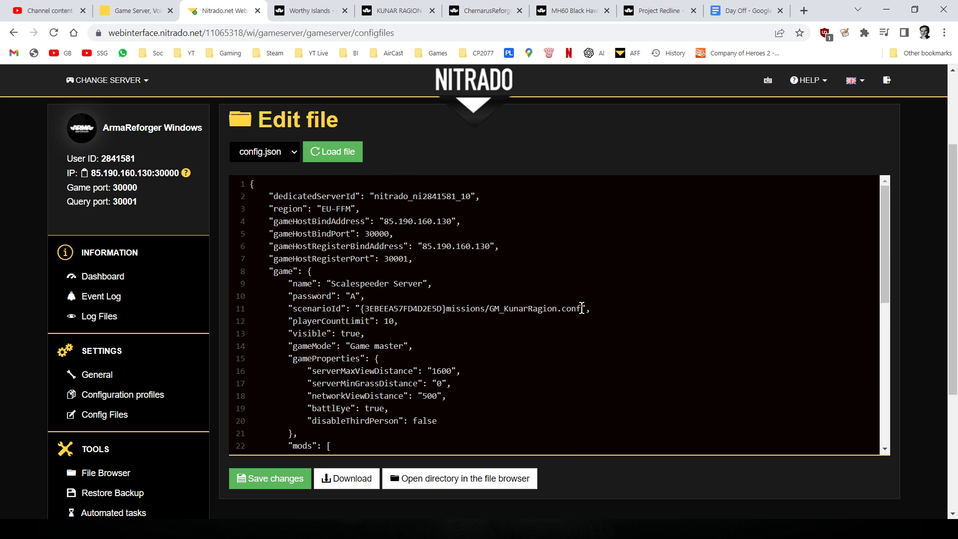
drag(582, 309, 362, 308)
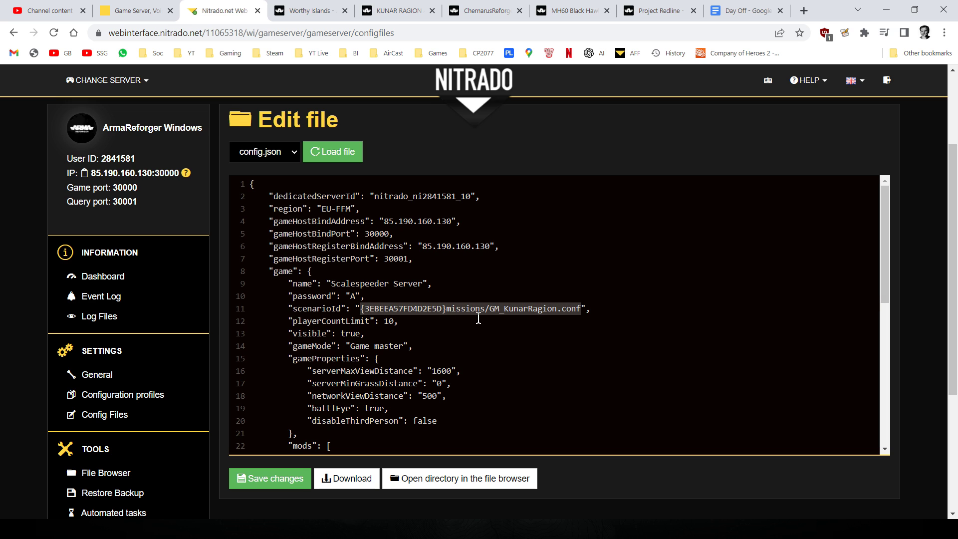
key(Right)
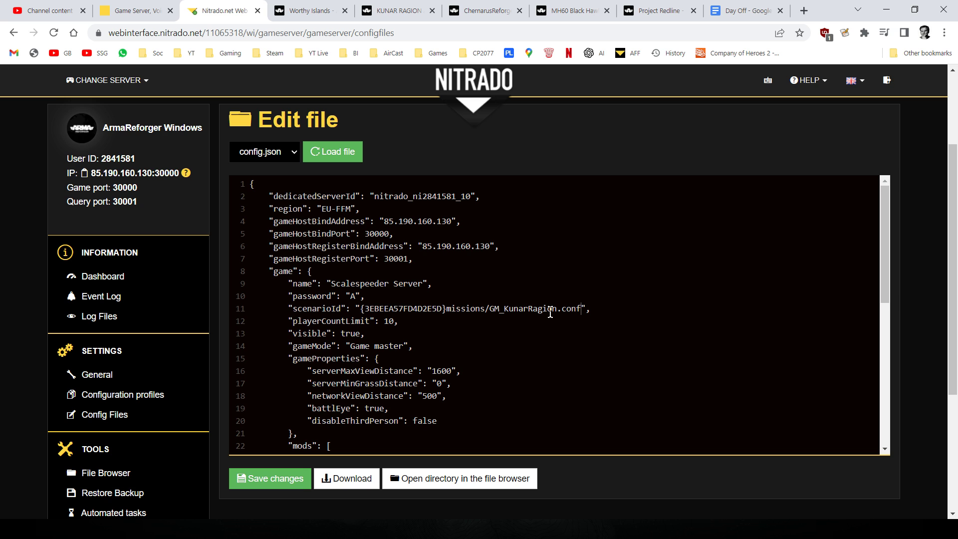
- Review the mods list in config.json and read through the MH60 Black Hawk workshop page
scroll(549, 312, down, 5)
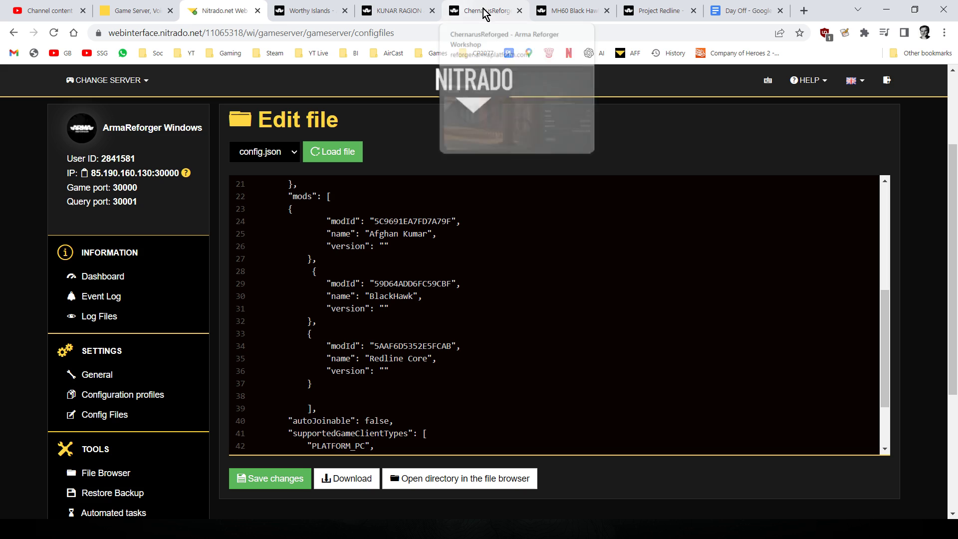
click(564, 7)
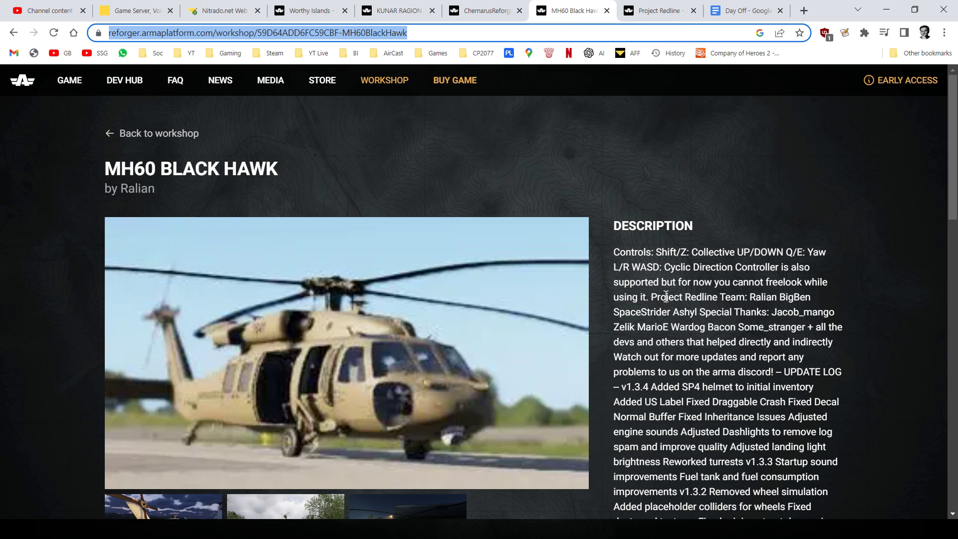
scroll(768, 337, down, 6)
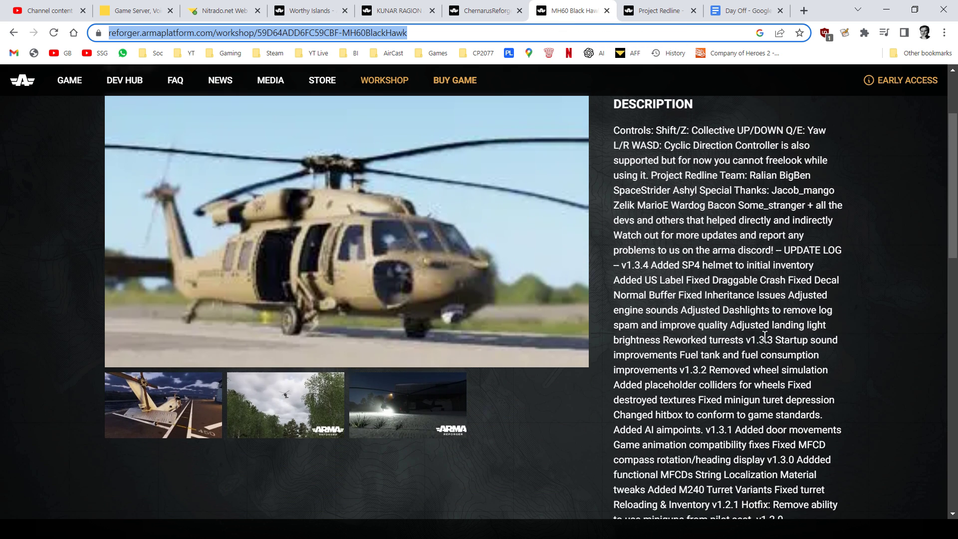
scroll(759, 347, down, 6)
scroll(757, 352, up, 8)
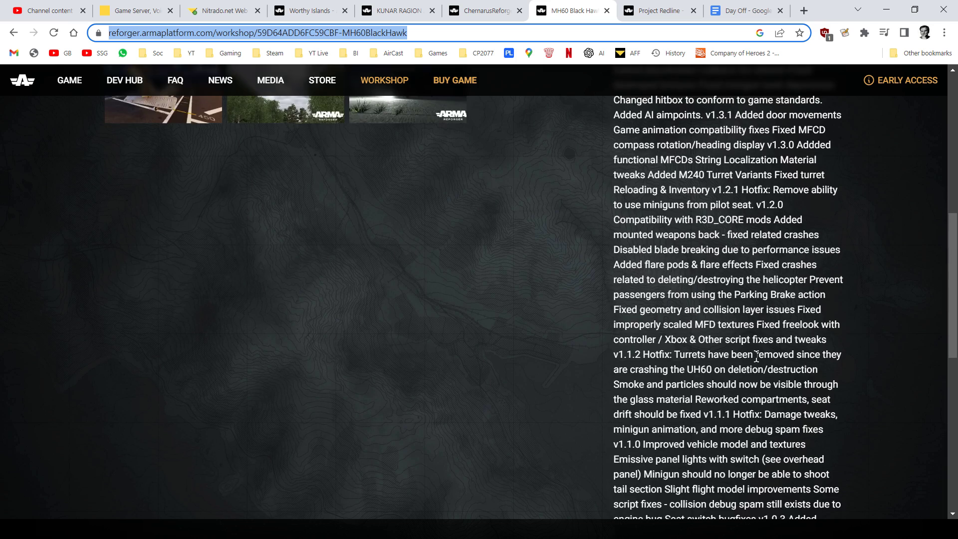
scroll(756, 356, up, 4)
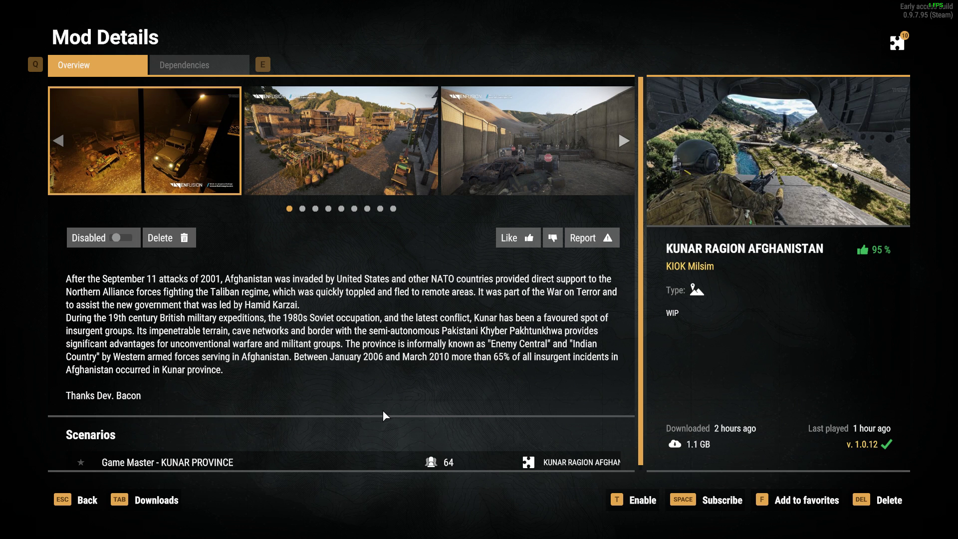
- Return to config.json in the Nitrado web interface, inspect the adminPassword line near the file's end and review the game settings
key(alt+Tab)
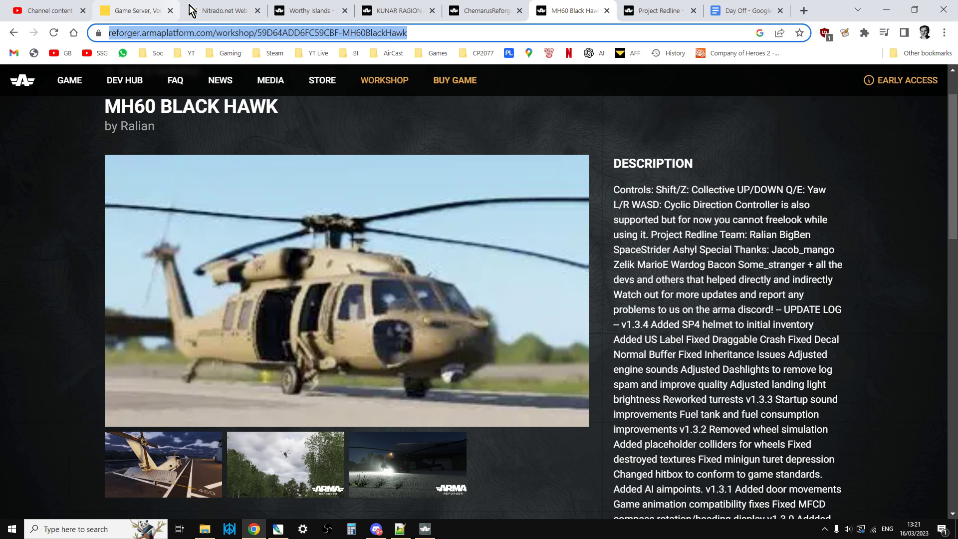
click(220, 12)
scroll(581, 373, down, 6)
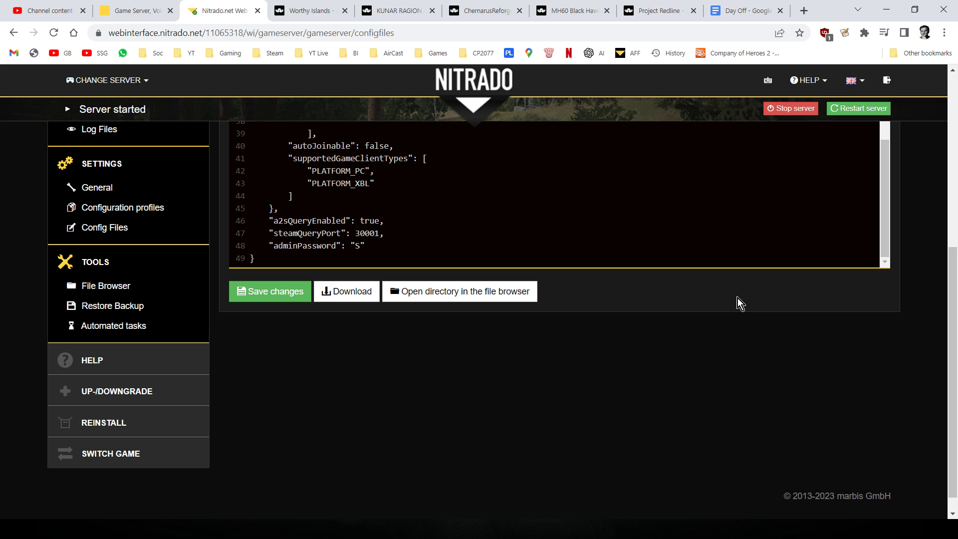
drag(950, 284, 915, 165)
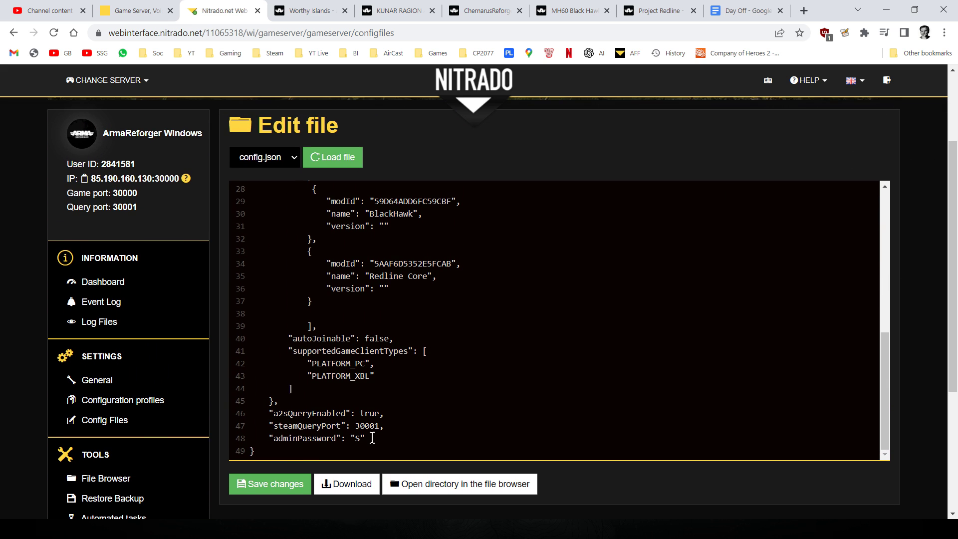
drag(264, 437, 369, 437)
scroll(912, 357, up, 1)
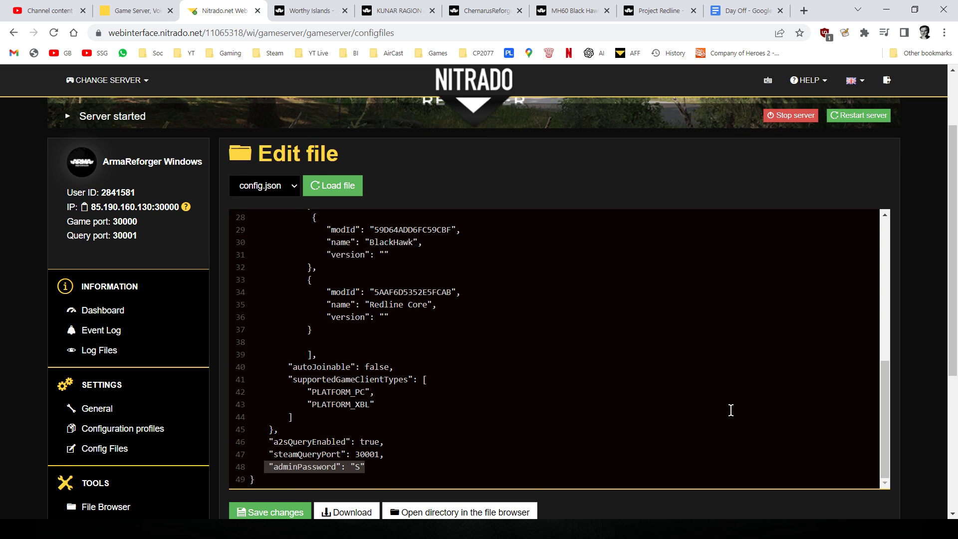
drag(881, 420, 863, 255)
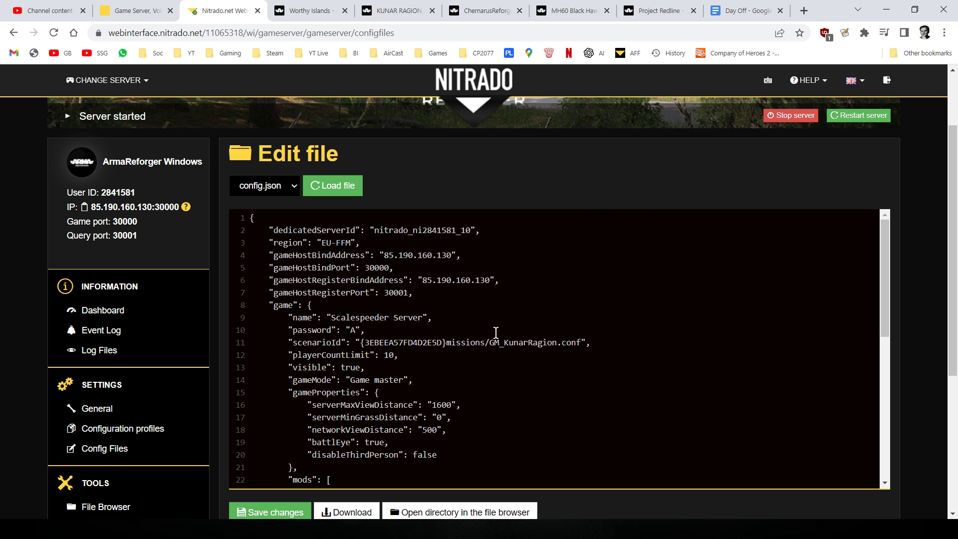
- Switch to Arma Reforger, leave the mod details and show the favorite servers in the Multiplayer browser
key(alt+Tab)
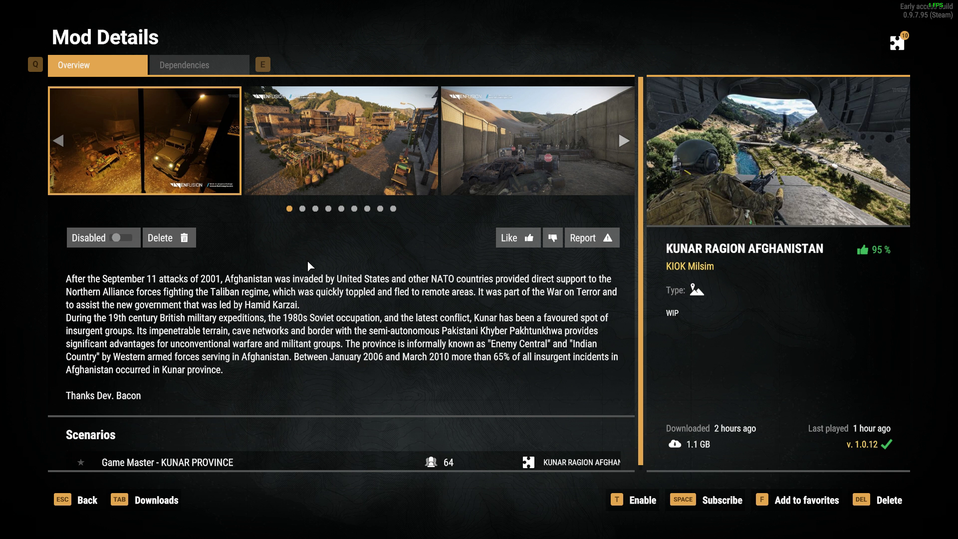
key(Escape)
key(Escape)
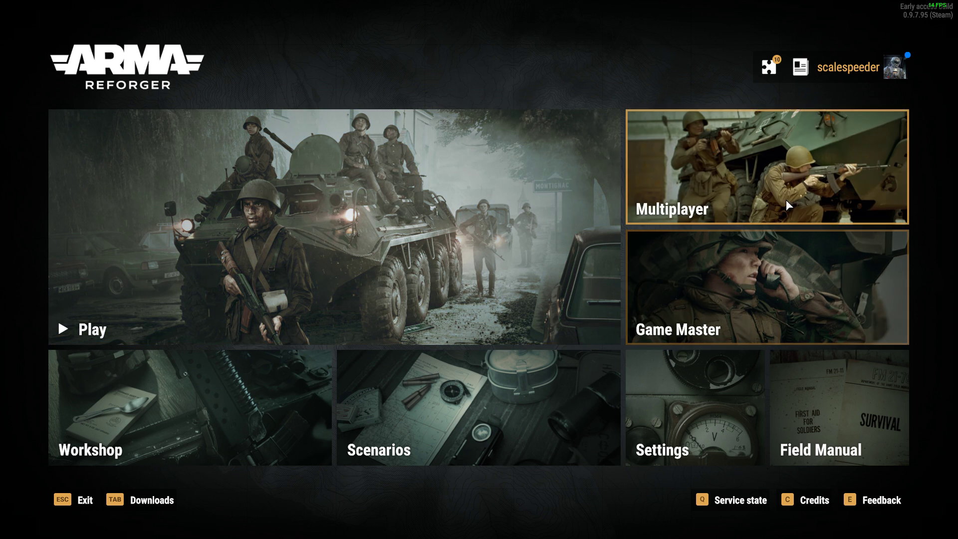
click(671, 222)
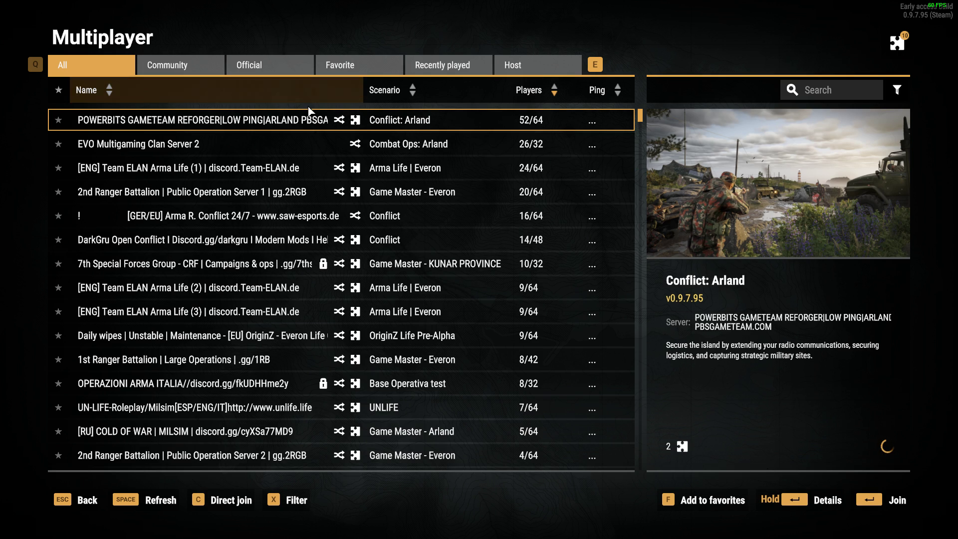
click(357, 70)
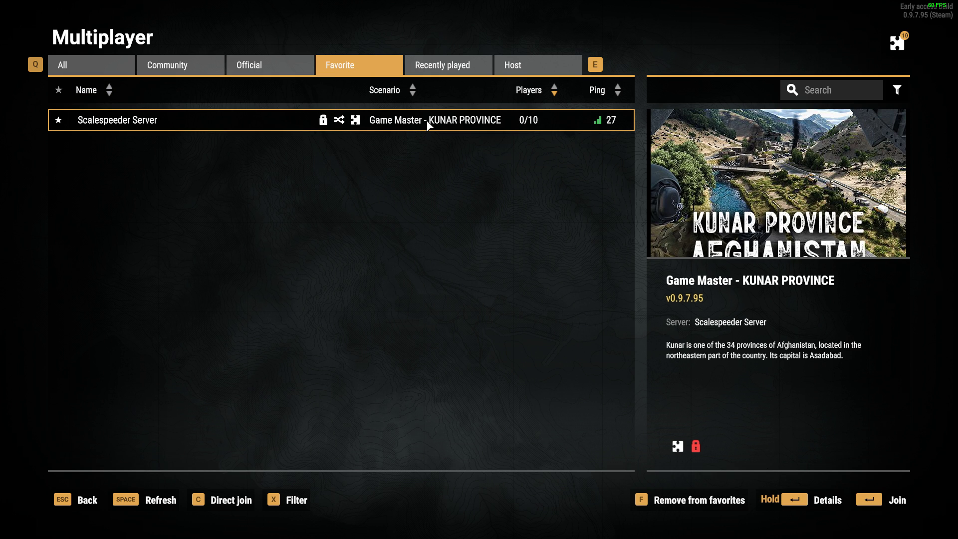
- Join Scalespeeder Server by entering the server password, and open the player list from the briefing
click(882, 498)
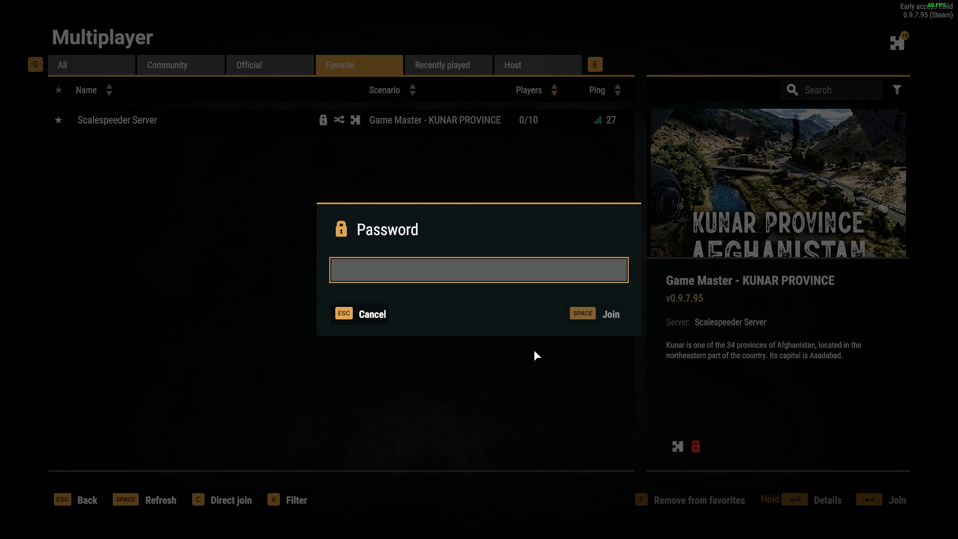
click(608, 315)
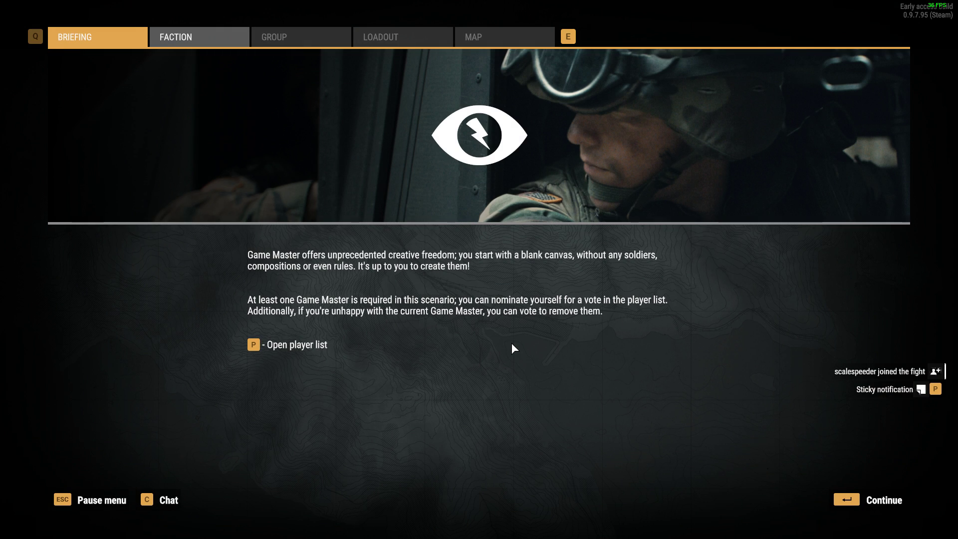
key(p)
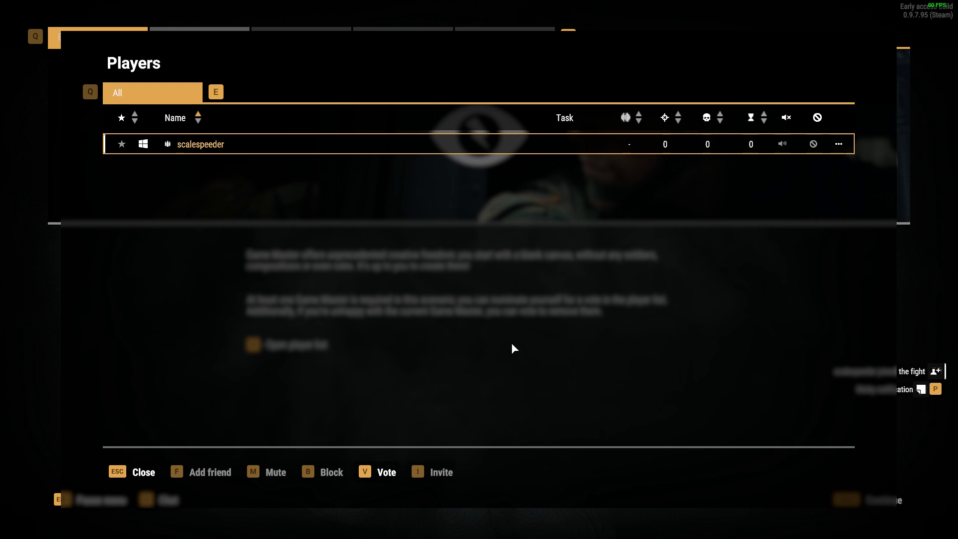
- Nominate the own player as Game Master in the player list, close the list and enter the Game Master interface
click(837, 145)
click(809, 182)
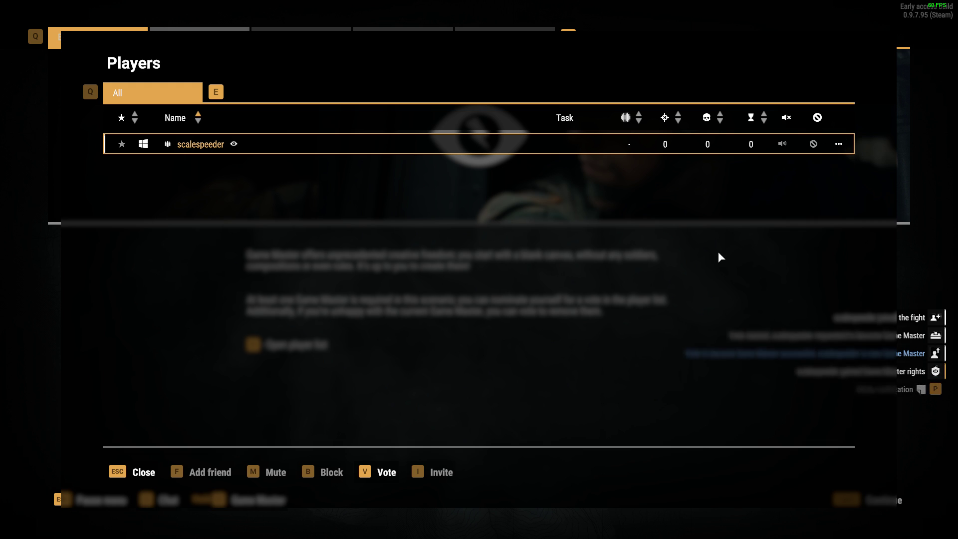
key(Escape)
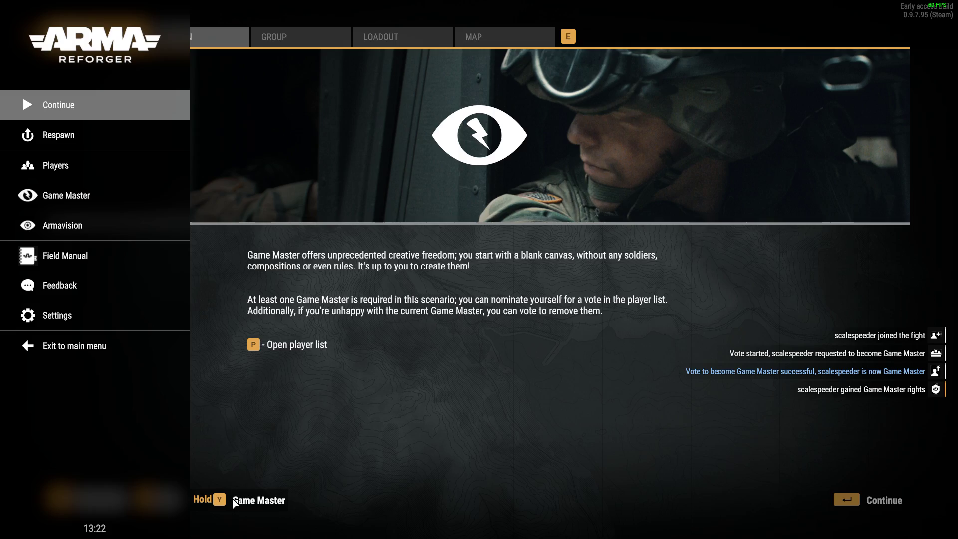
click(257, 499)
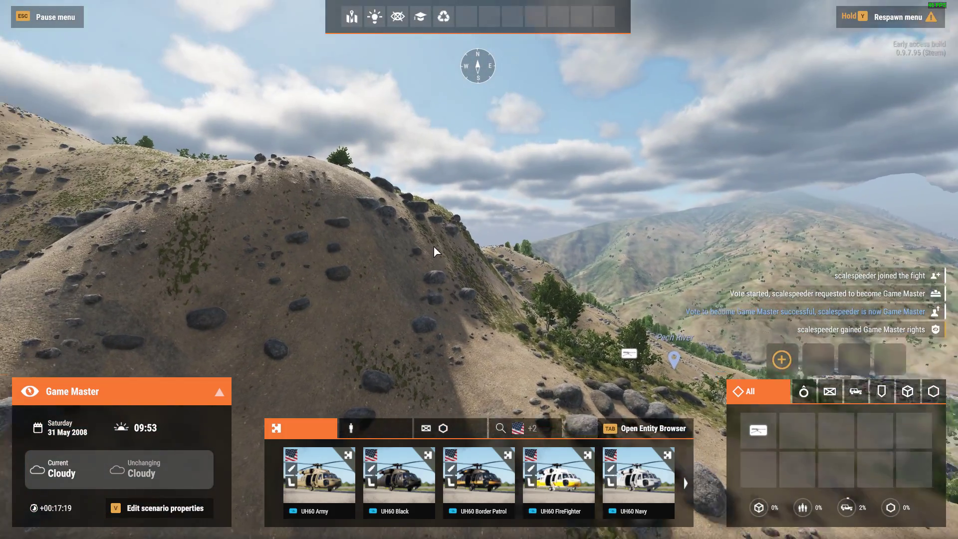
- Fly the Game Master camera across the hills and look over the custom map's valleys and named locations
key(w)
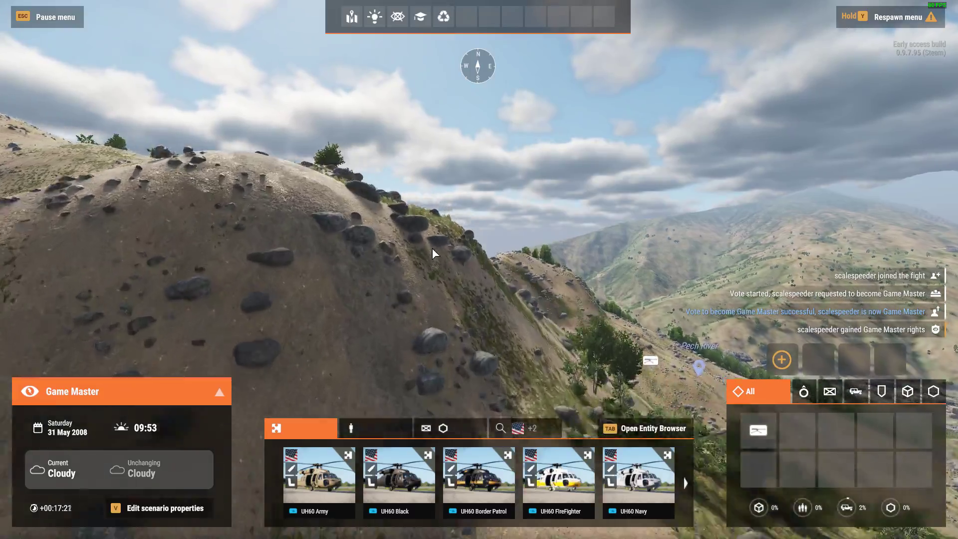
key(w)
drag(432, 248, 536, 263)
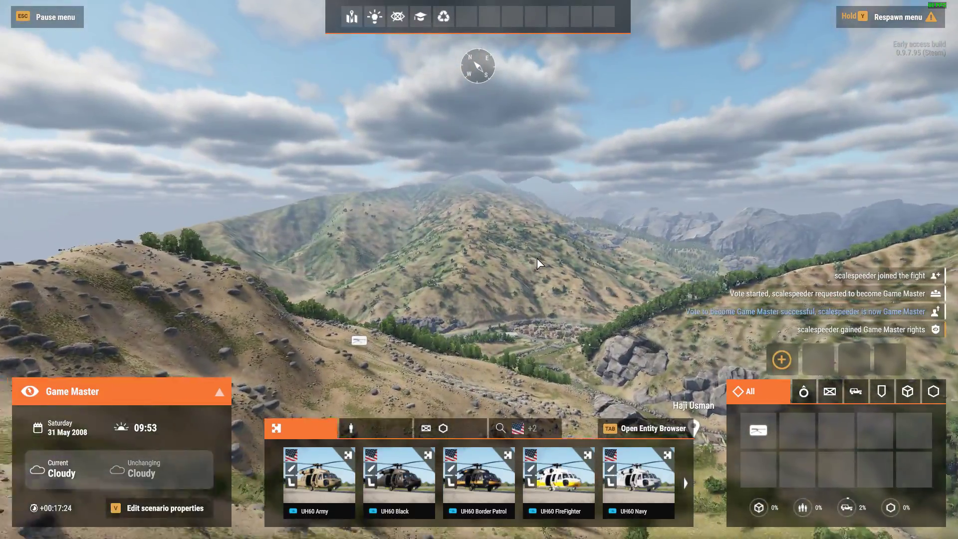
key(w)
drag(504, 314, 602, 350)
key(w)
key(s)
drag(531, 298, 614, 287)
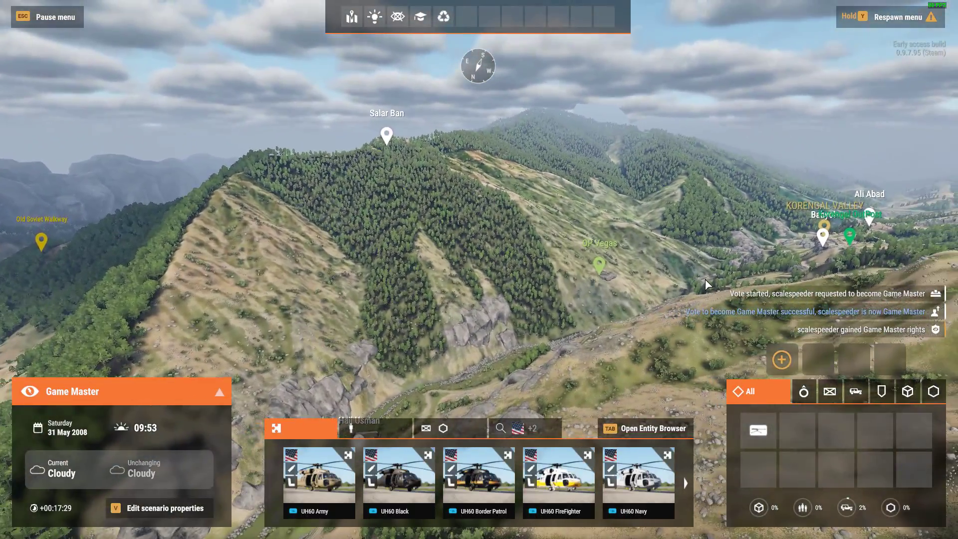
- Use the map to move the camera just north of Bar Kanday, then survey the town and surrounding valley
key(m)
key(d)
key(w)
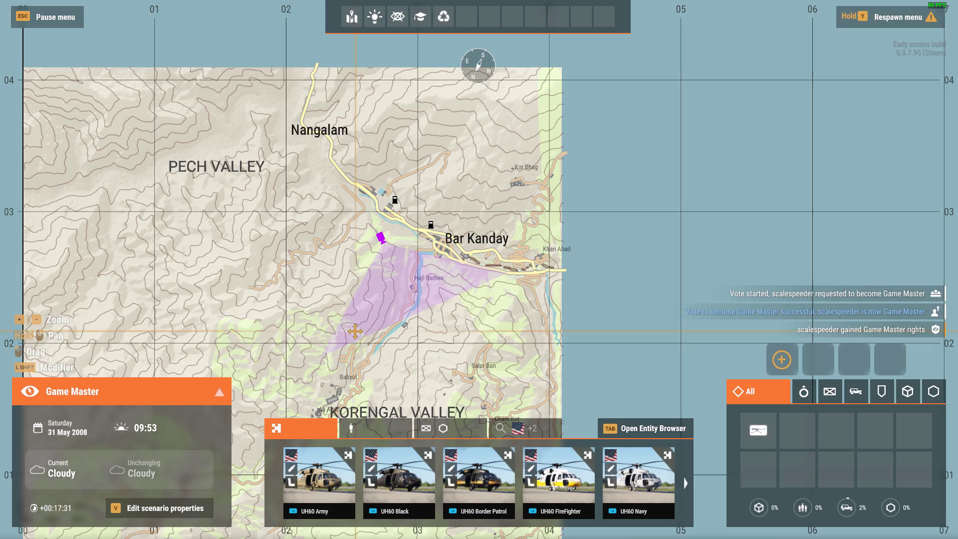
right_click(467, 213)
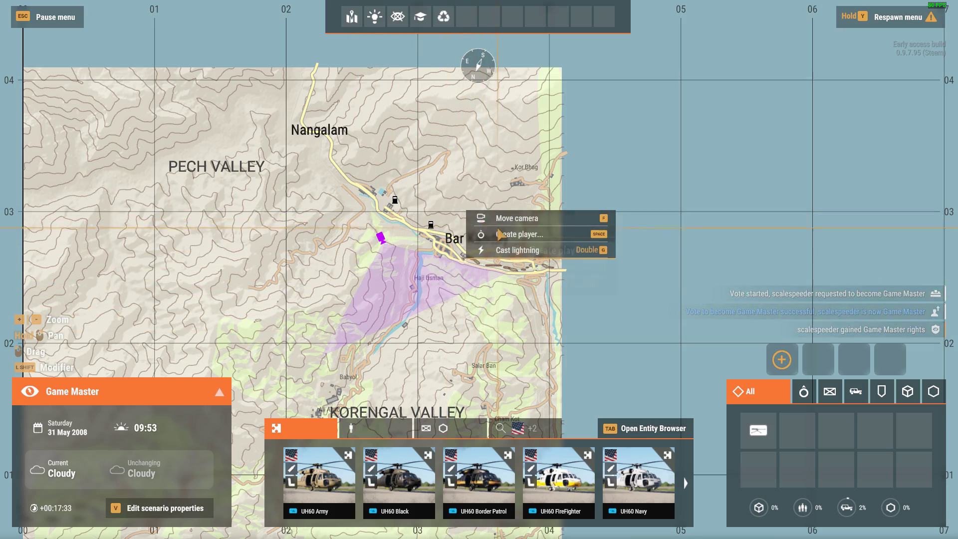
click(503, 220)
key(m)
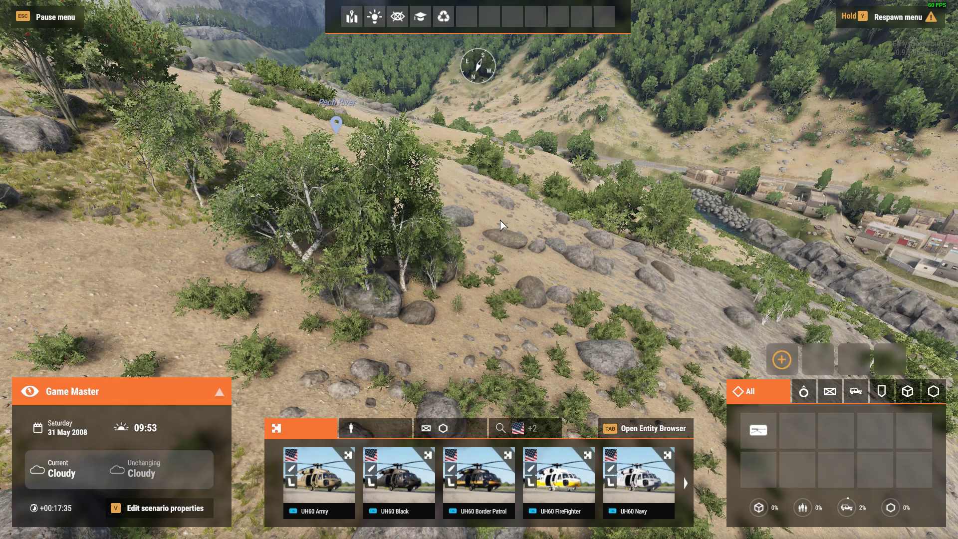
drag(500, 219, 546, 225)
key(q)
key(w)
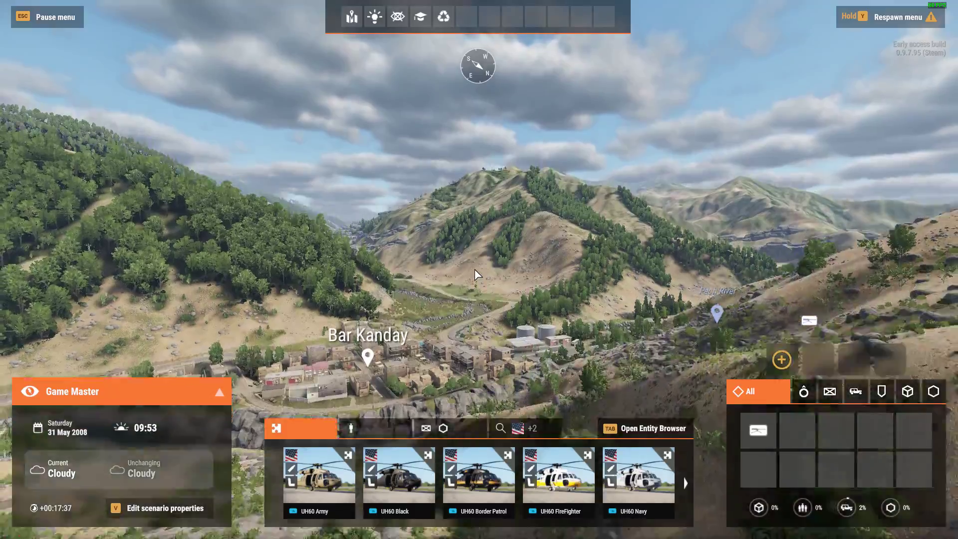
drag(477, 274, 313, 407)
drag(212, 404, 164, 384)
- Switch to the browser and review the KUNAR RAGION AFGHANISTAN, Worthy Islands and ChernarusReforged workshop pages
key(alt+Tab)
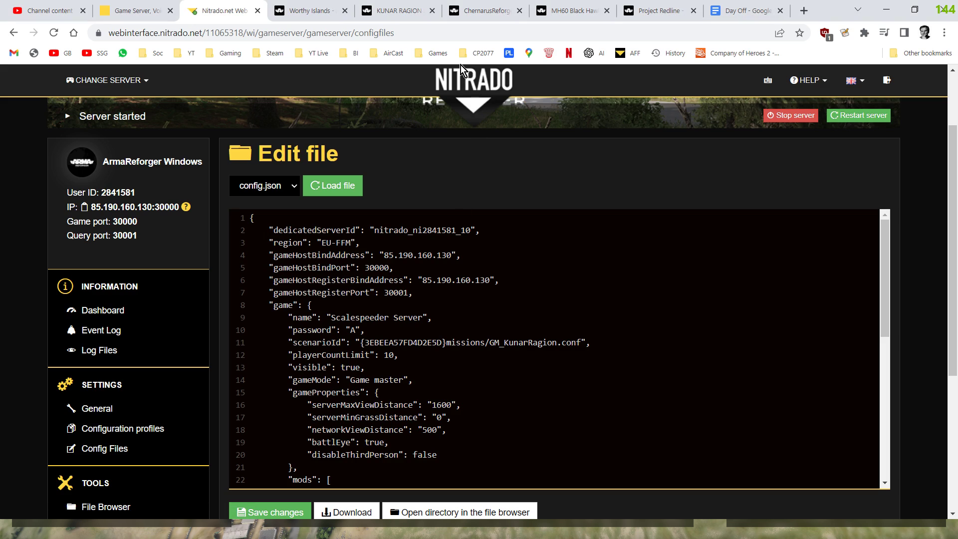
click(392, 11)
scroll(477, 233, up, 5)
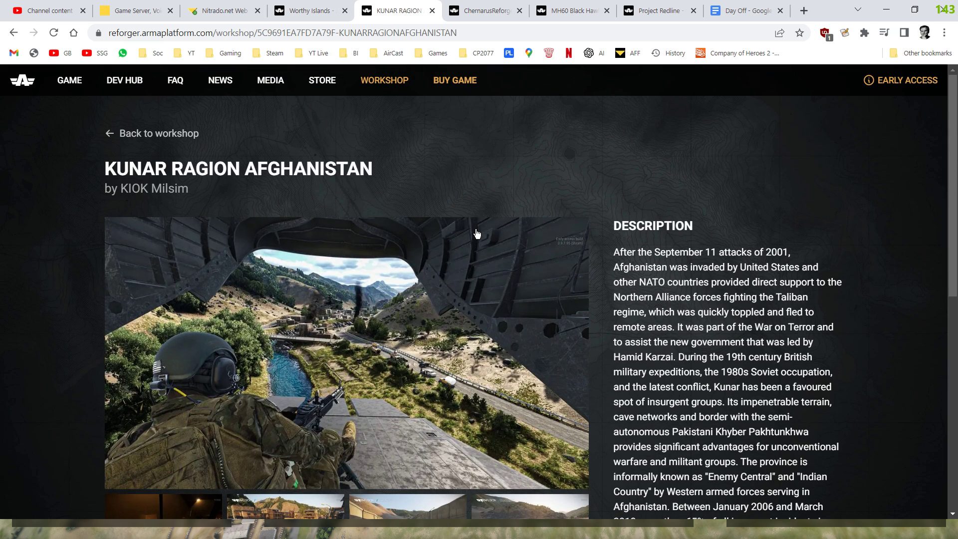
click(319, 12)
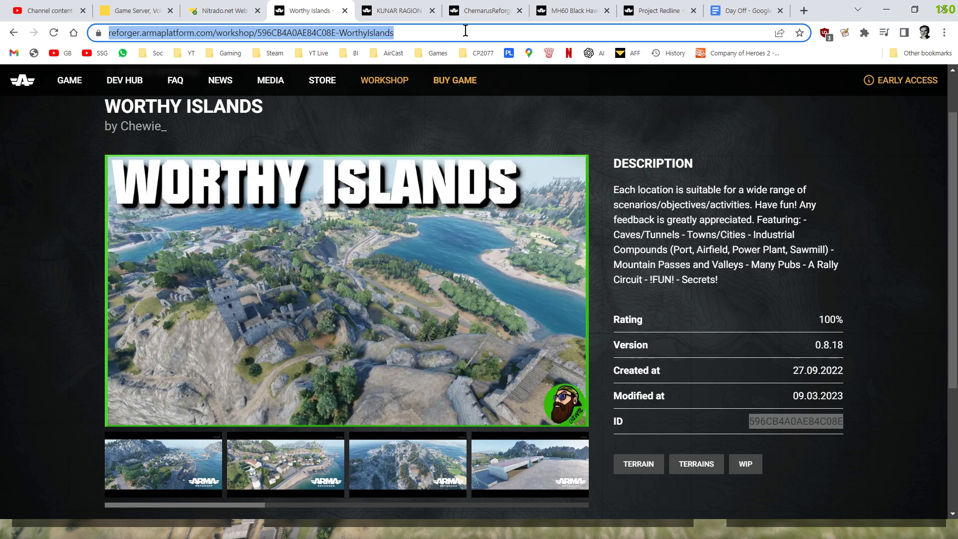
click(486, 12)
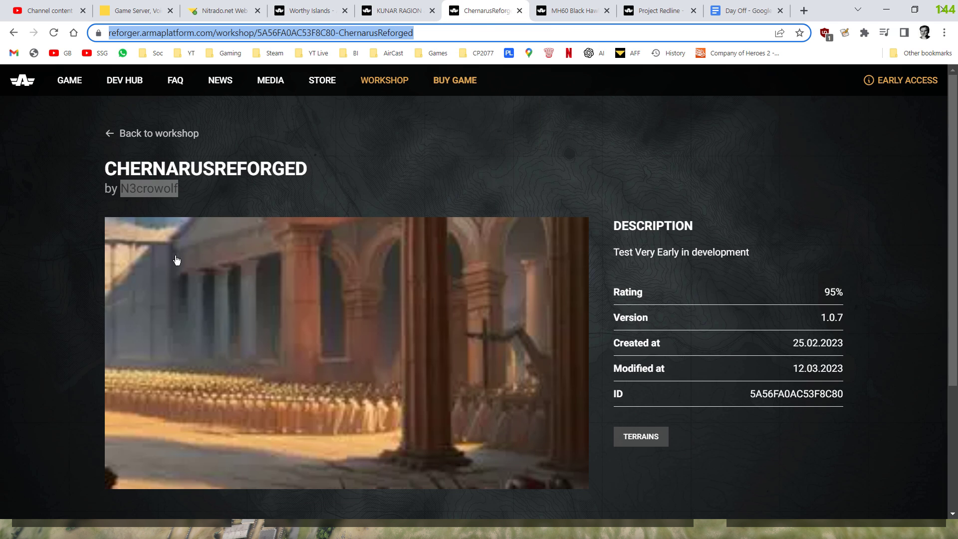
click(74, 262)
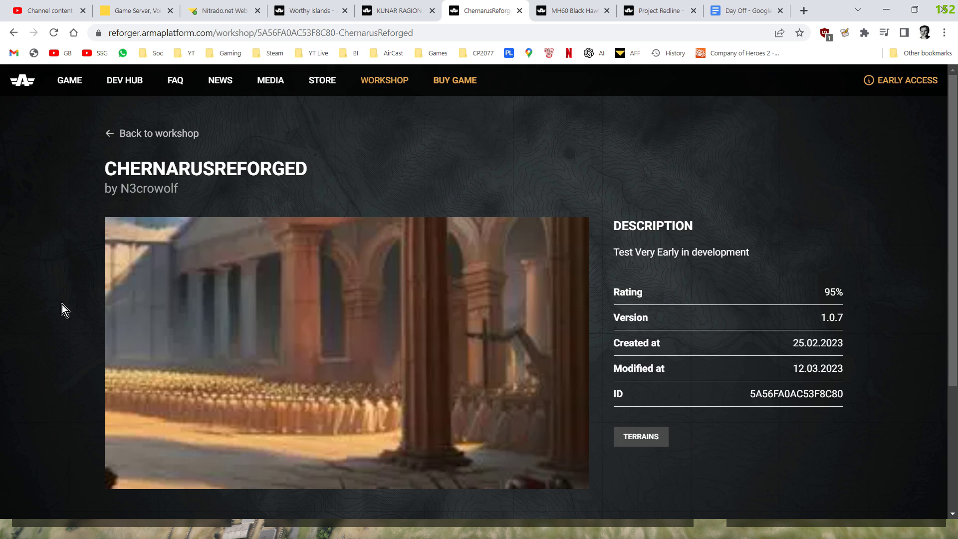
- Switch back to Arma Reforger and exit the server session to the main menu
key(alt+Tab)
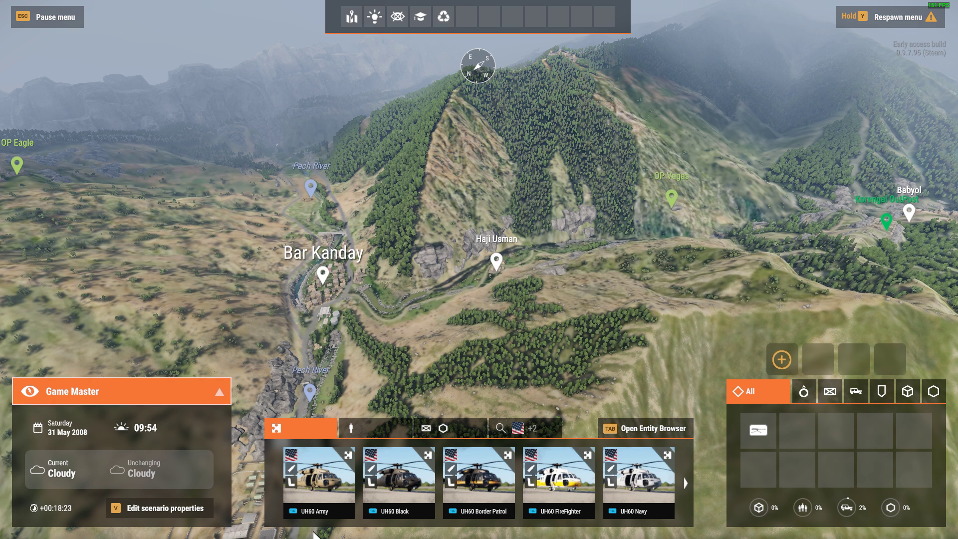
key(Escape)
click(30, 344)
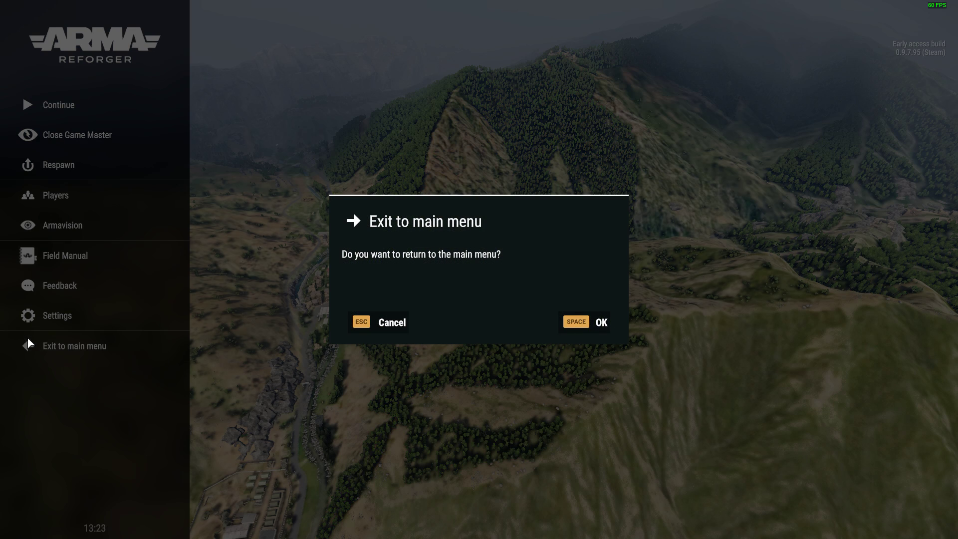
click(592, 327)
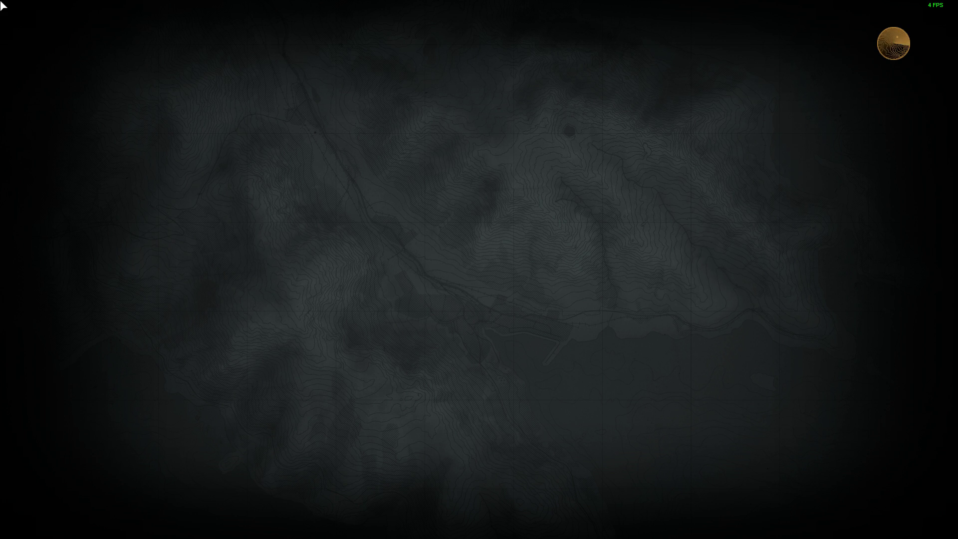
key(Escape)
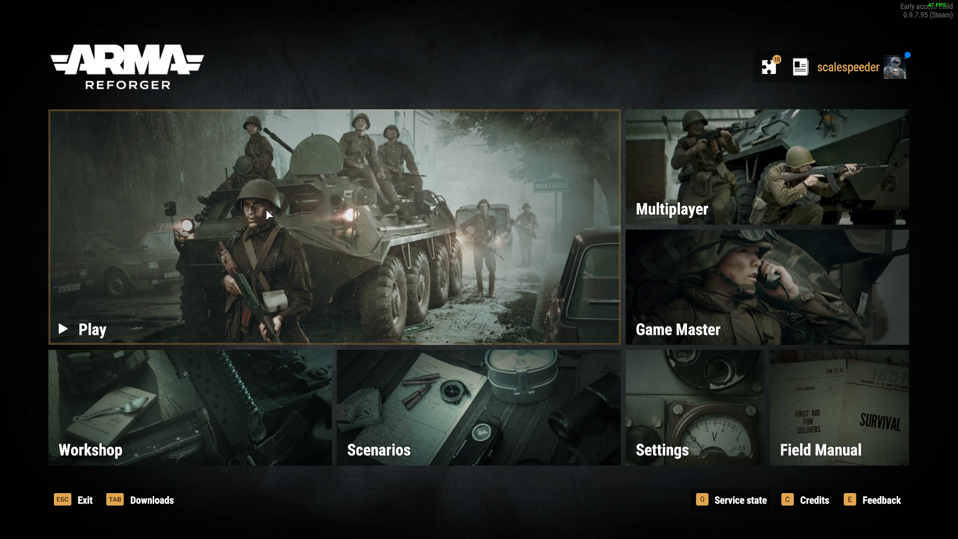
- Show the mod details of the enabled ChernarusReforged mod from the Workshop's mod manager
click(203, 359)
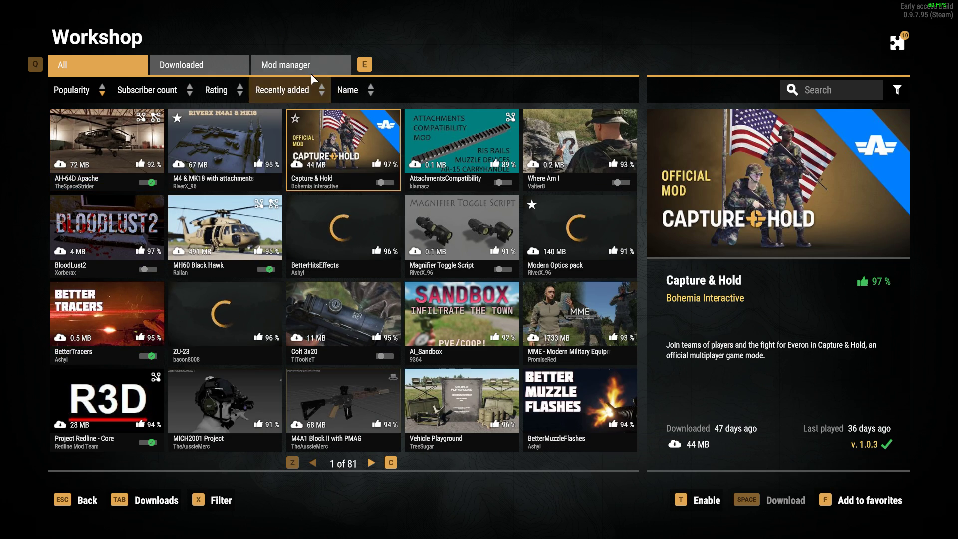
click(305, 65)
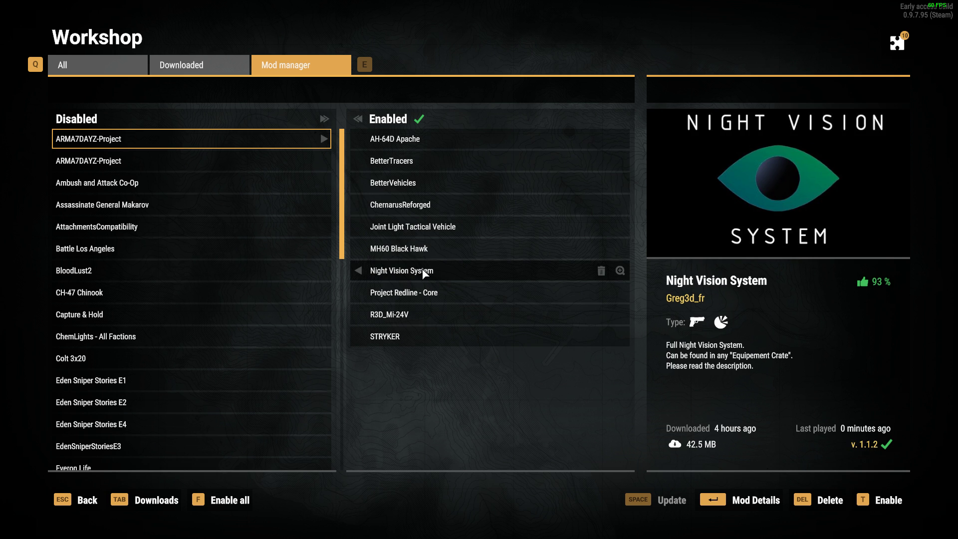
click(479, 206)
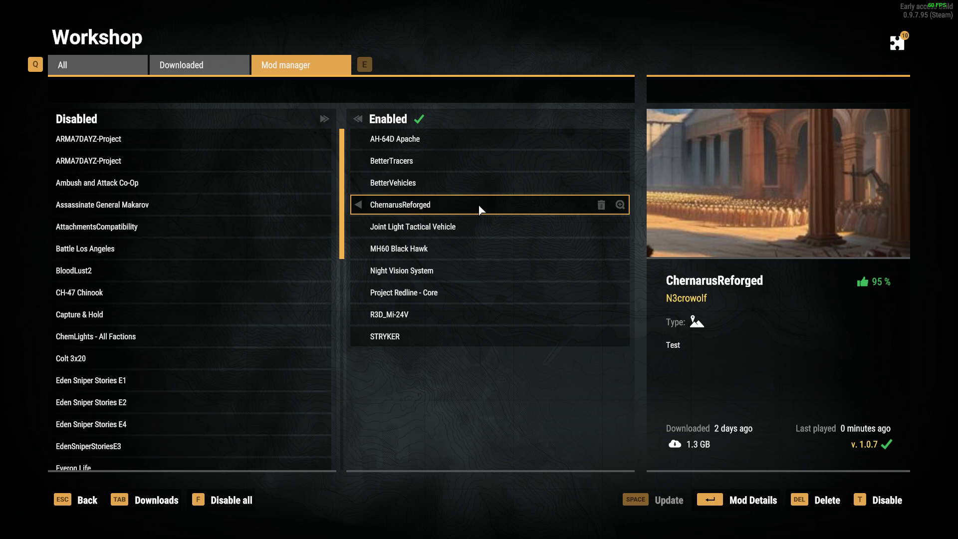
click(738, 505)
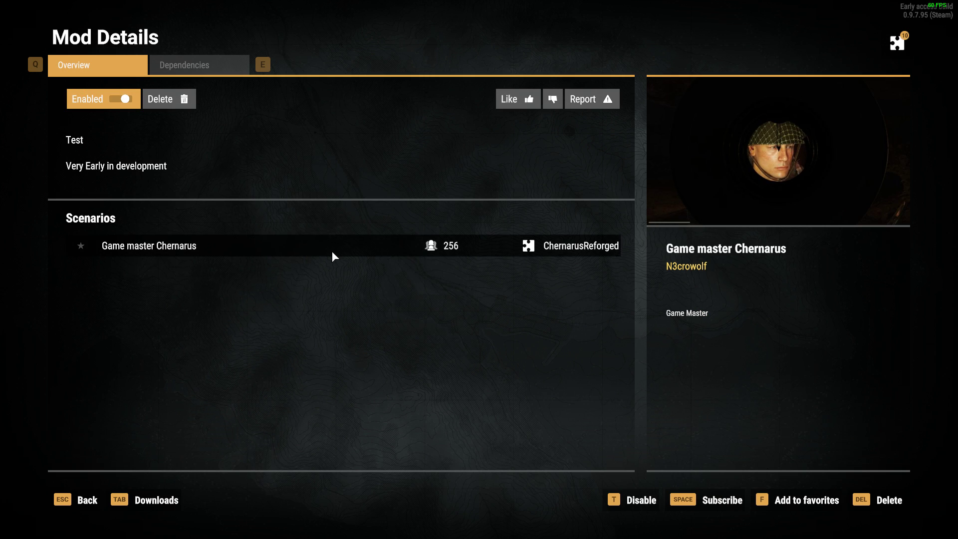
- Play the Game master Chernarus scenario locally and look around the map from the Game Master camera
click(331, 252)
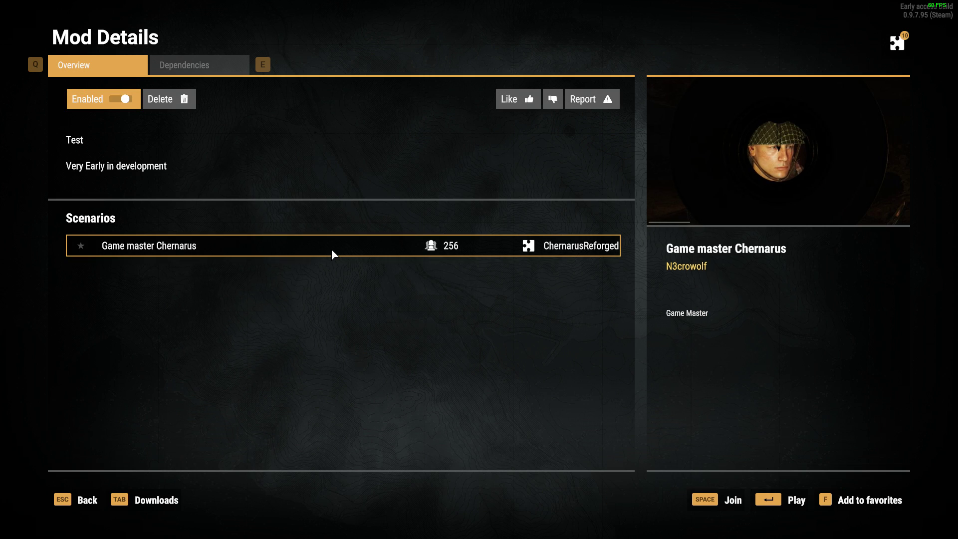
click(783, 502)
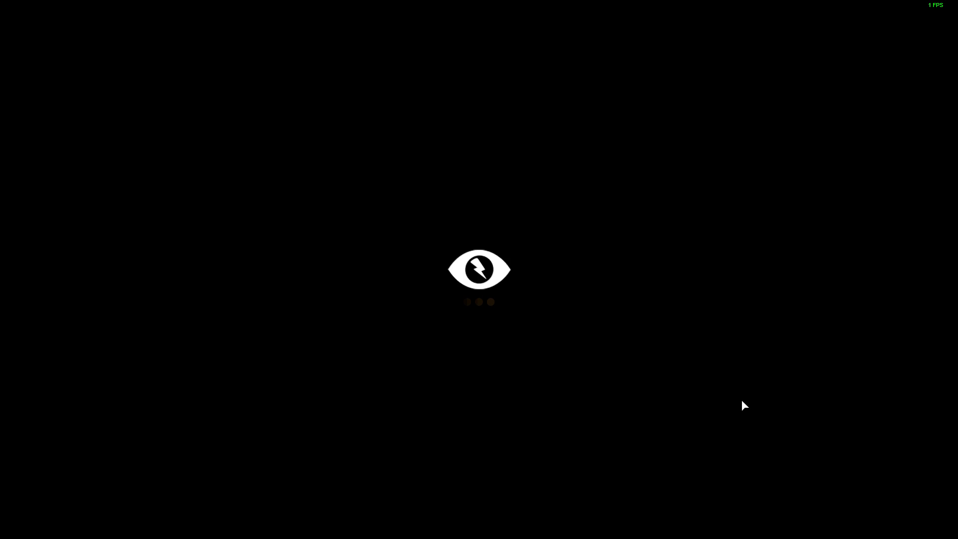
key(q)
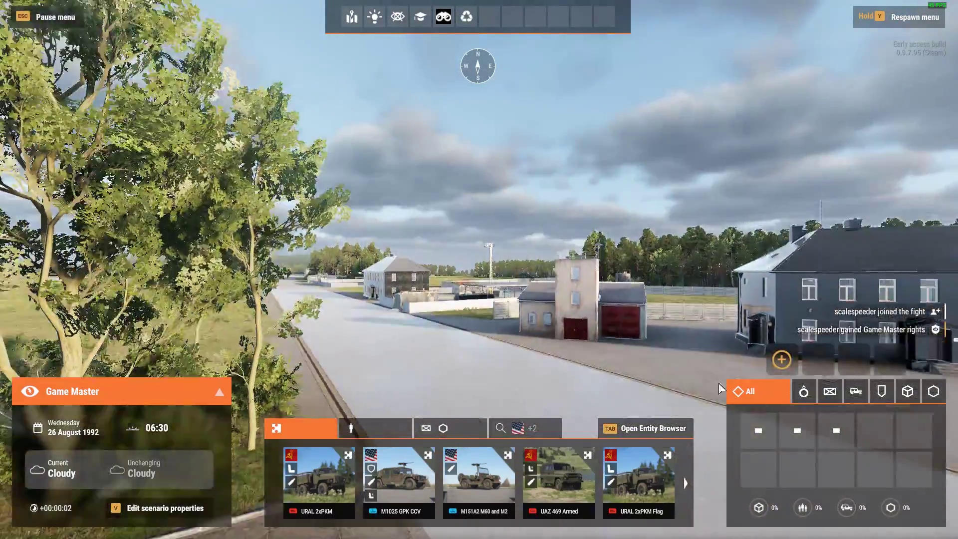
key(w)
key(d)
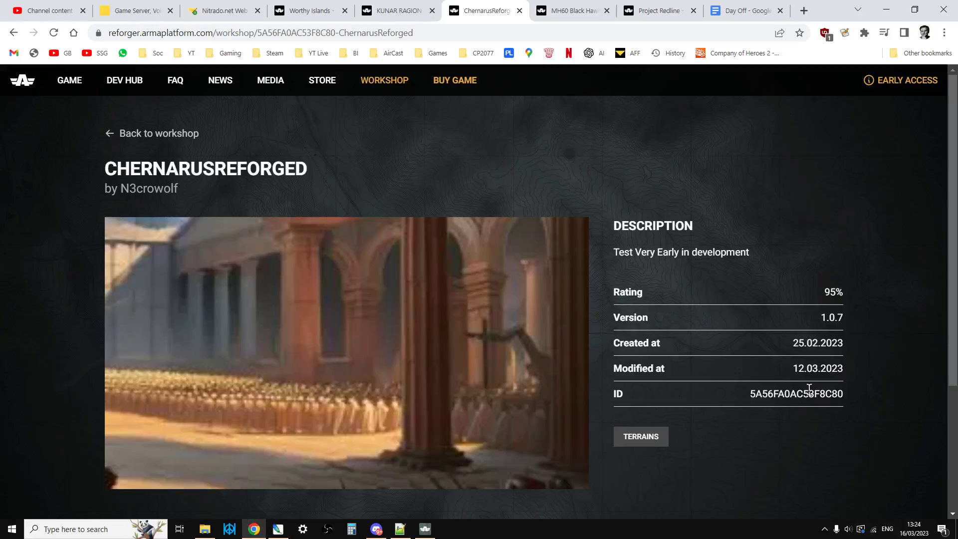
- Revisit the Worthy Islands and KUNAR RAGION AFGHANISTAN workshop pages in the browser
click(345, 15)
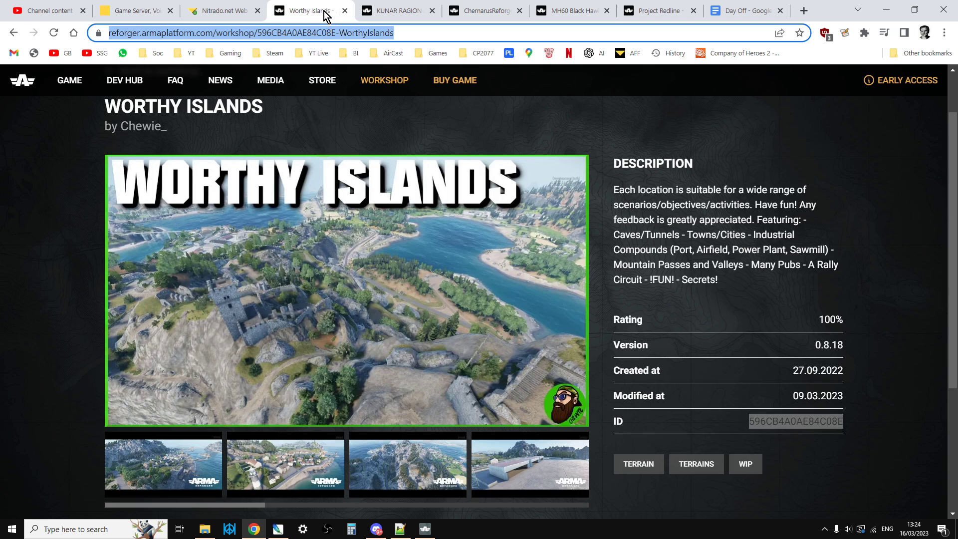
click(392, 14)
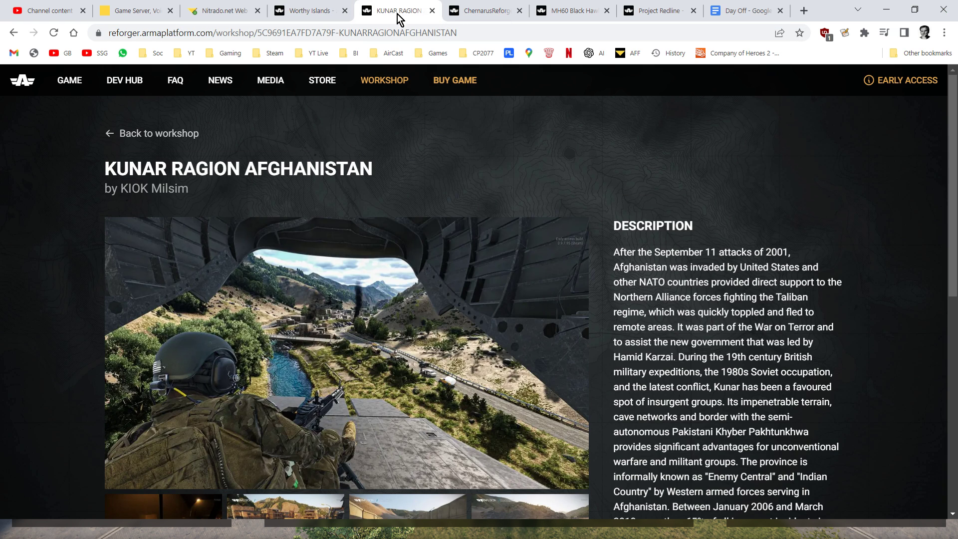